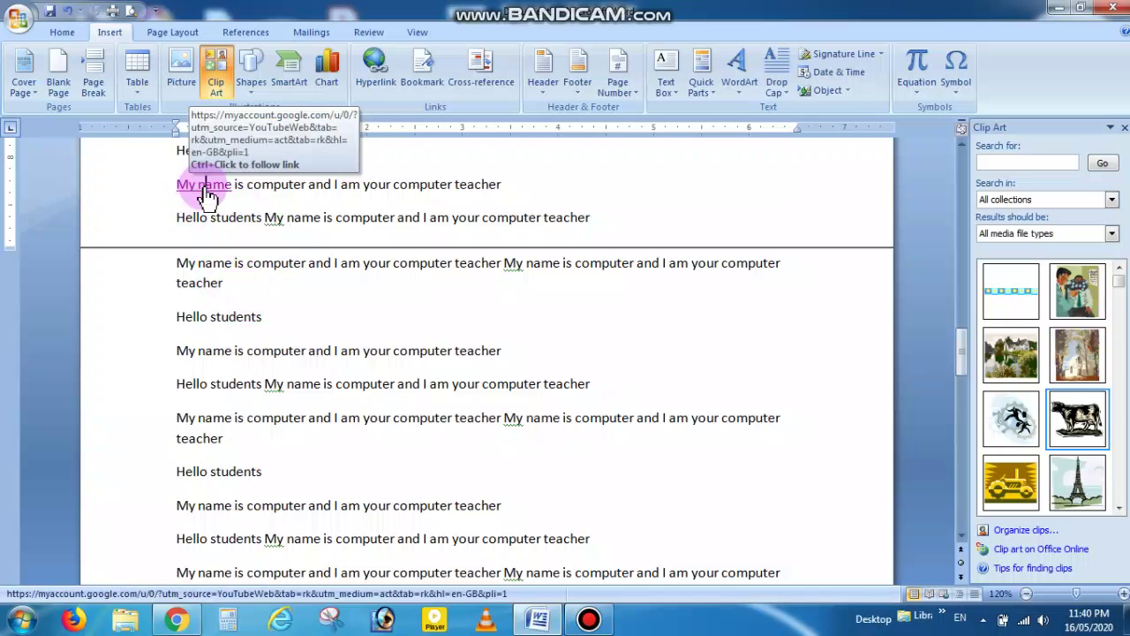
- Try to follow the "My name" hyperlink and dismiss the resulting message
{"action": "left_click", "coordinate": [202, 189], "text": "ctrl"}
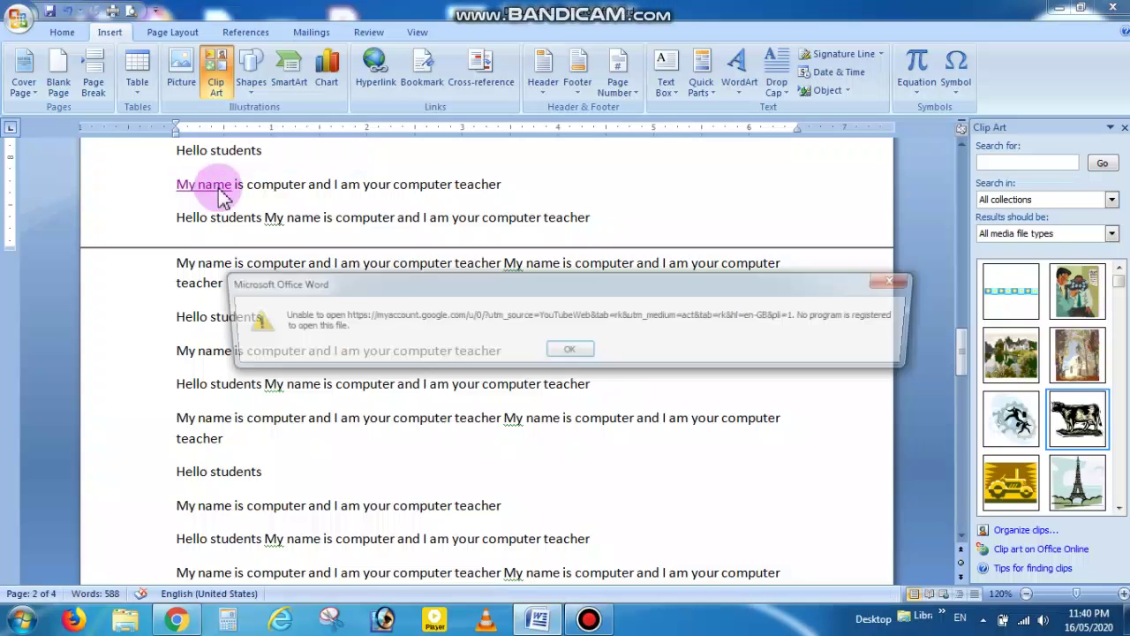
{"action": "left_click", "coordinate": [574, 351]}
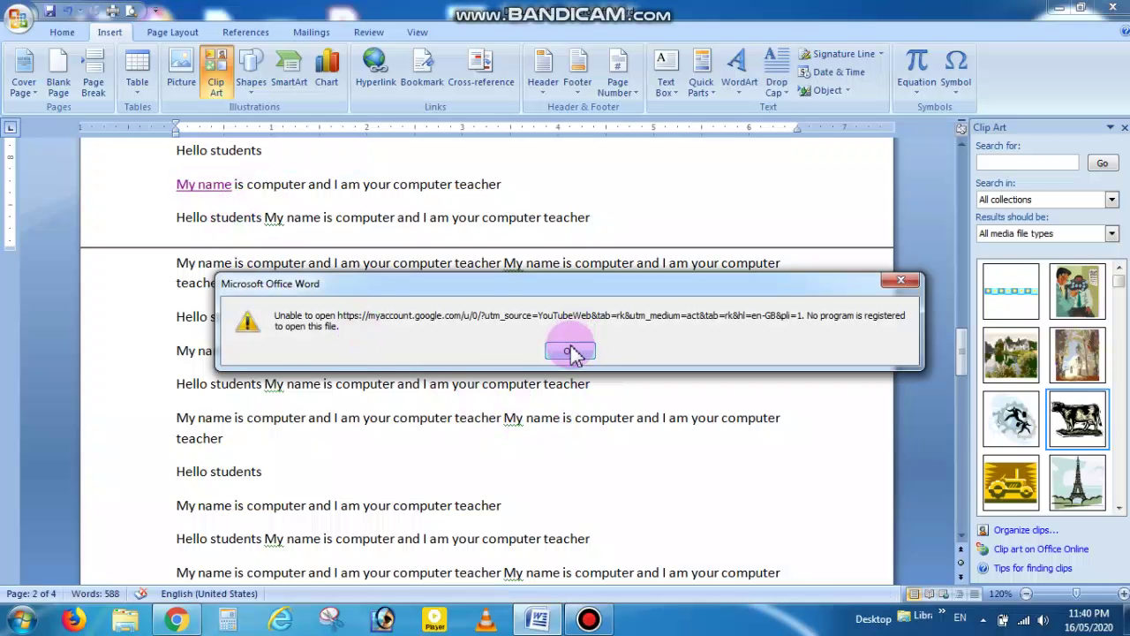
{"action": "left_click", "coordinate": [572, 352]}
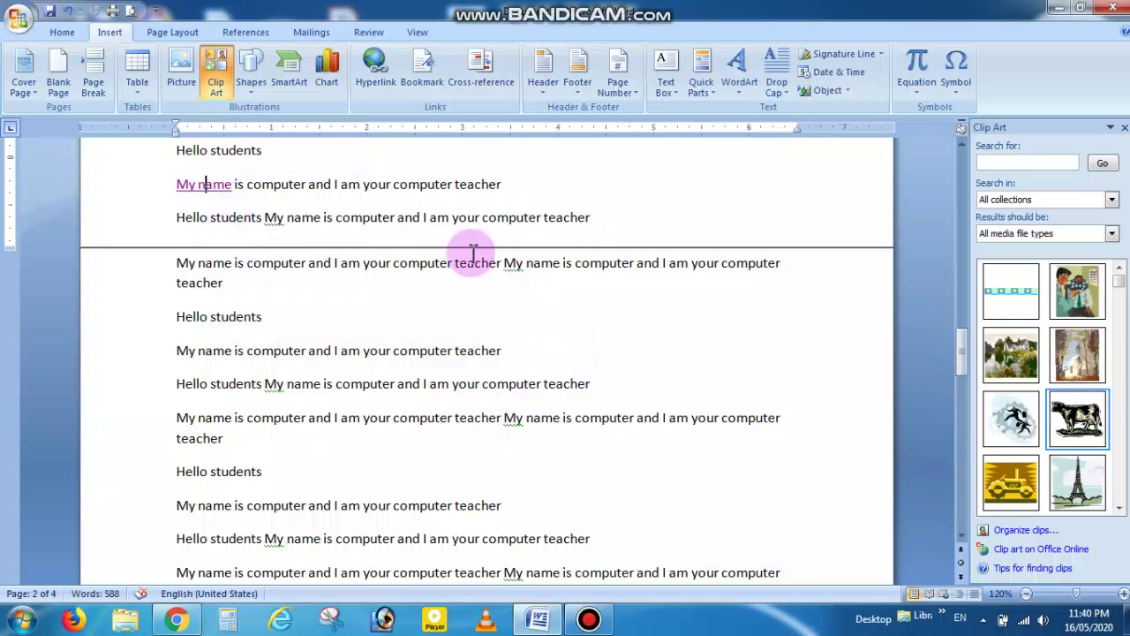
- Hyperlink the word "teacher" in the line starting with the "My name" link to the first folder dated 2019-03-22 in the Pictures library
{"action": "left_click", "coordinate": [458, 184]}
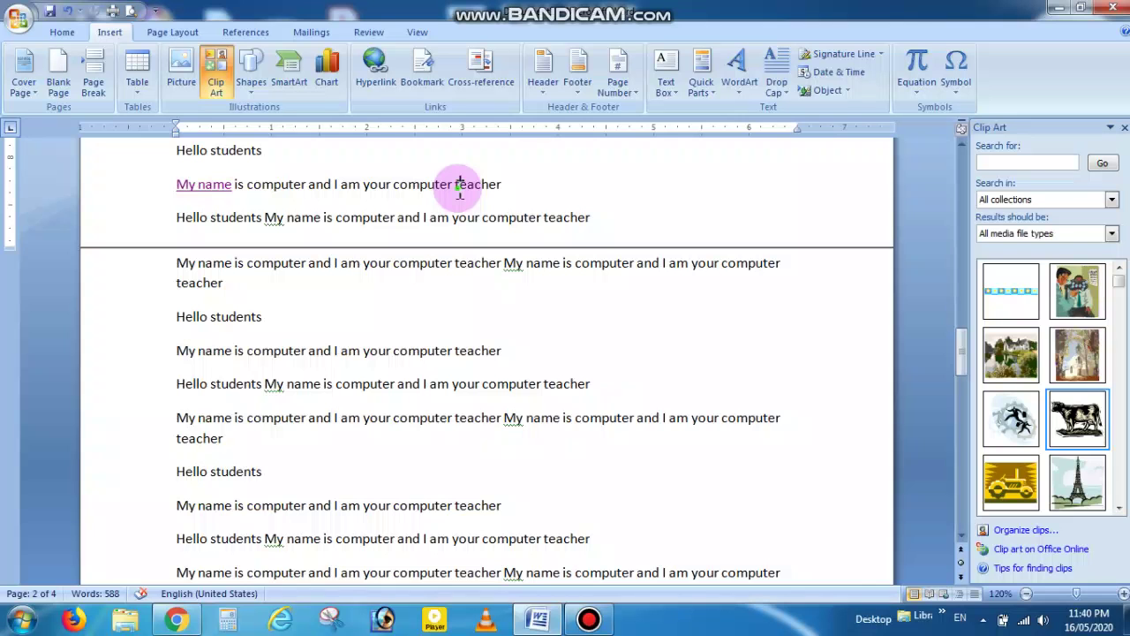
{"action": "double_click", "coordinate": [458, 184]}
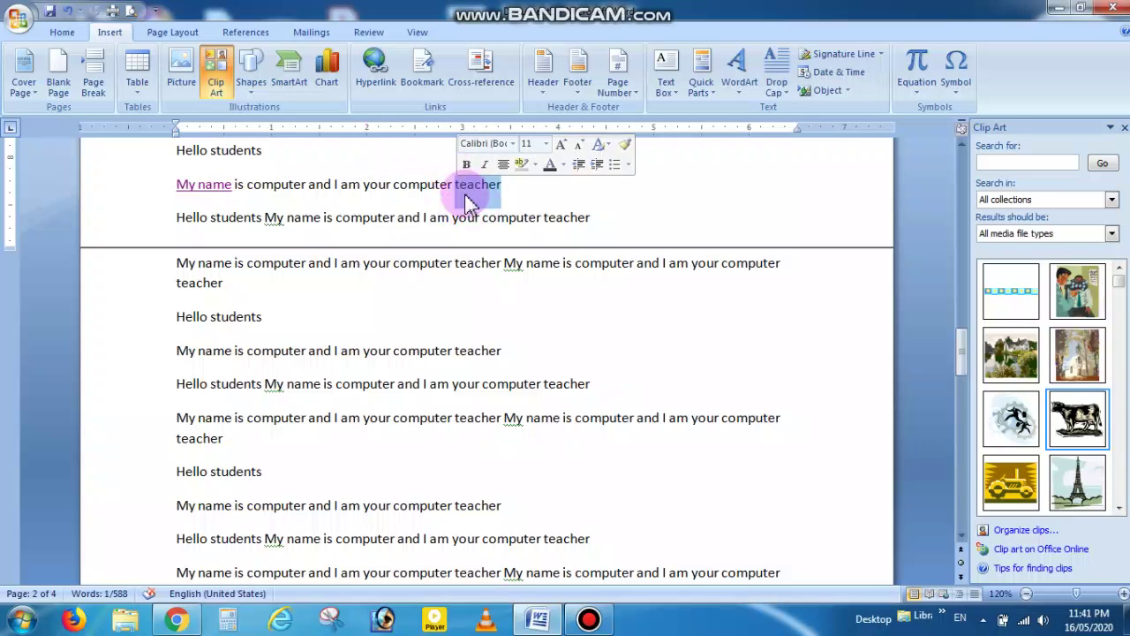
{"action": "left_click", "coordinate": [378, 75]}
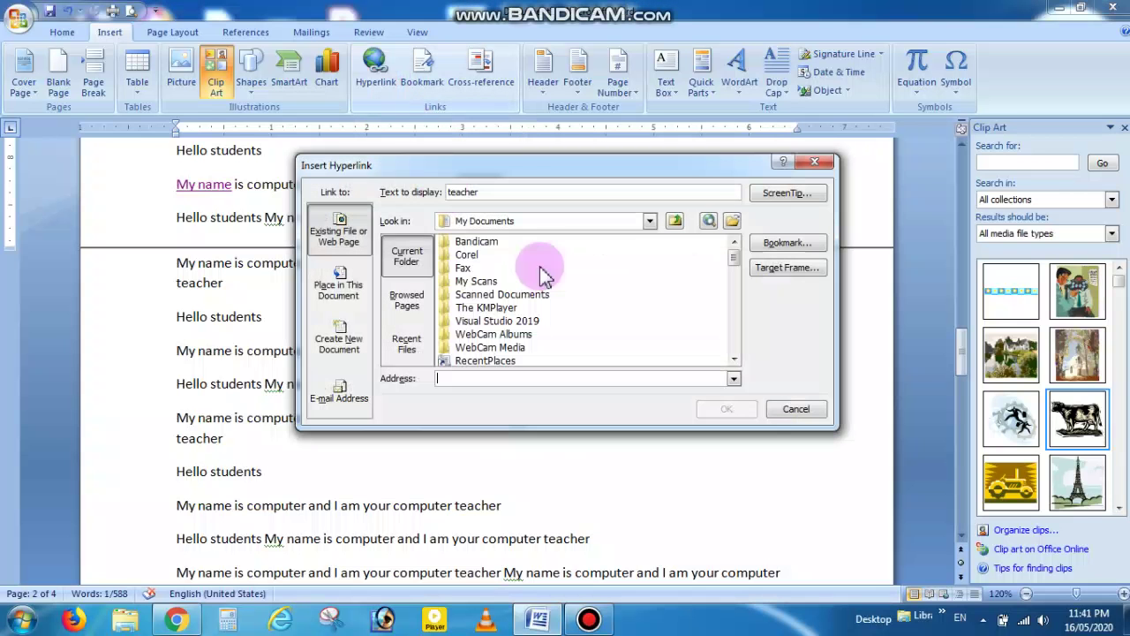
{"action": "left_click", "coordinate": [649, 222]}
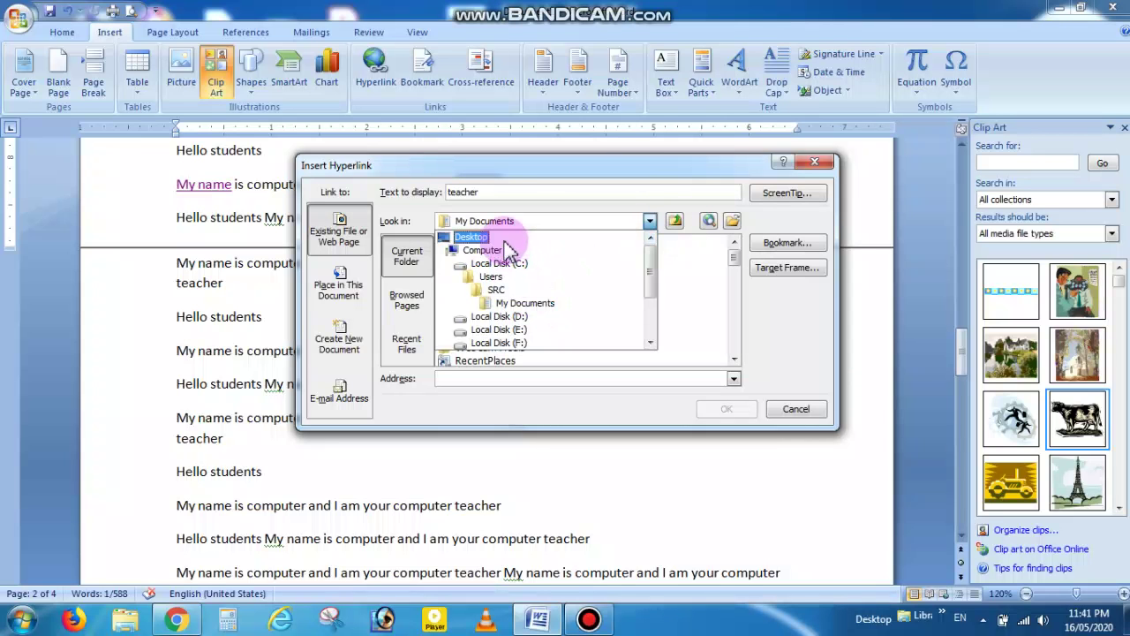
{"action": "left_click", "coordinate": [482, 238]}
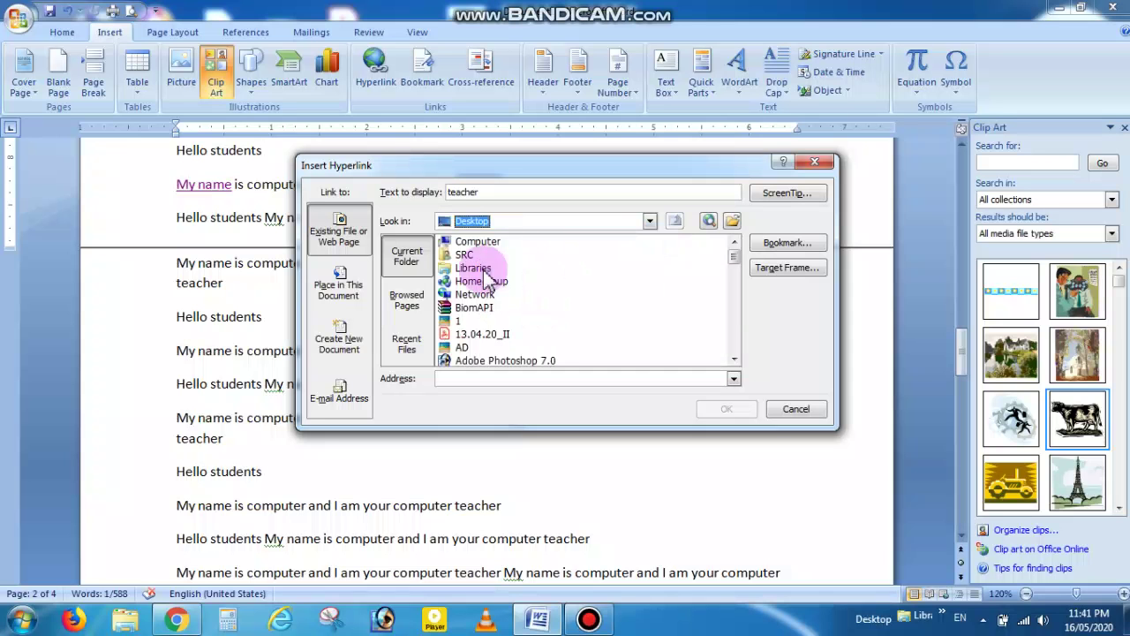
{"action": "left_click", "coordinate": [472, 268]}
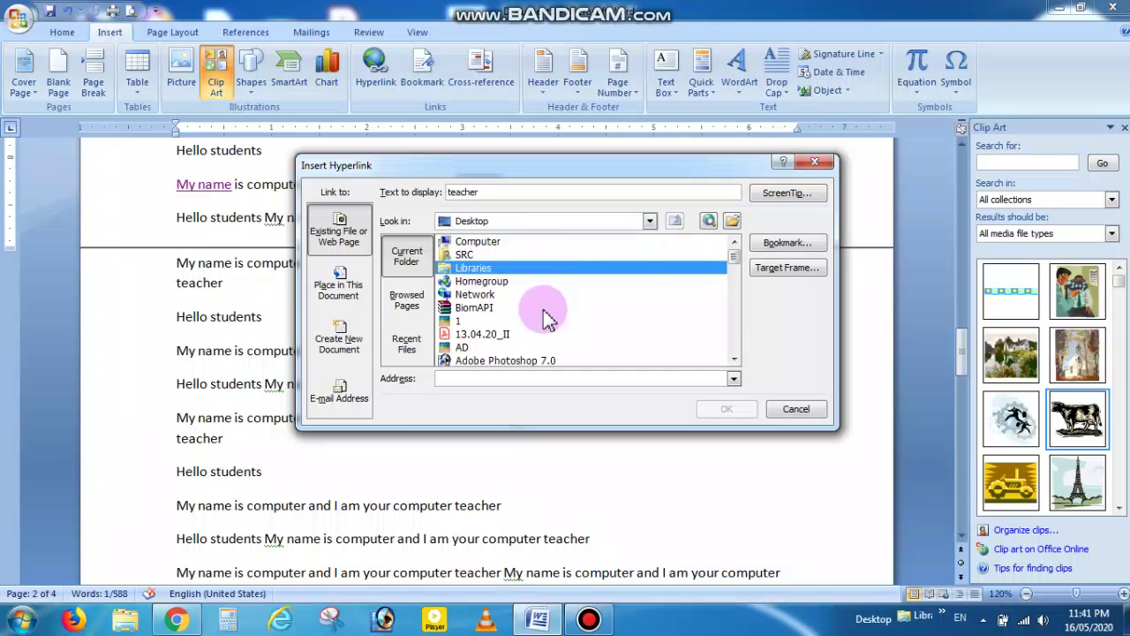
{"action": "double_click", "coordinate": [452, 268]}
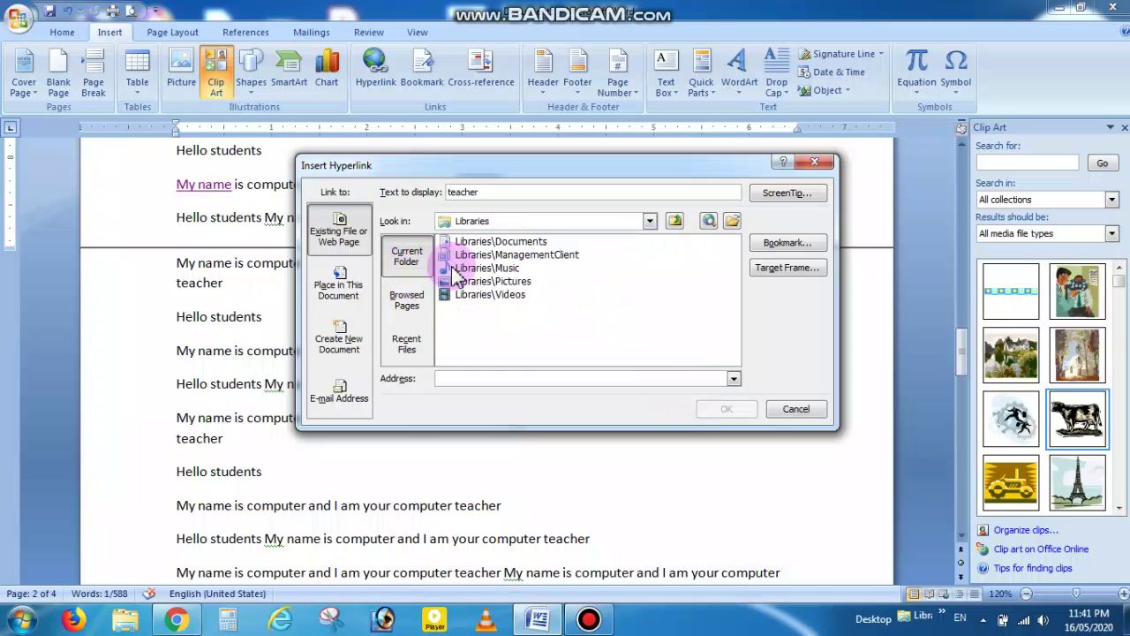
{"action": "left_click", "coordinate": [502, 281]}
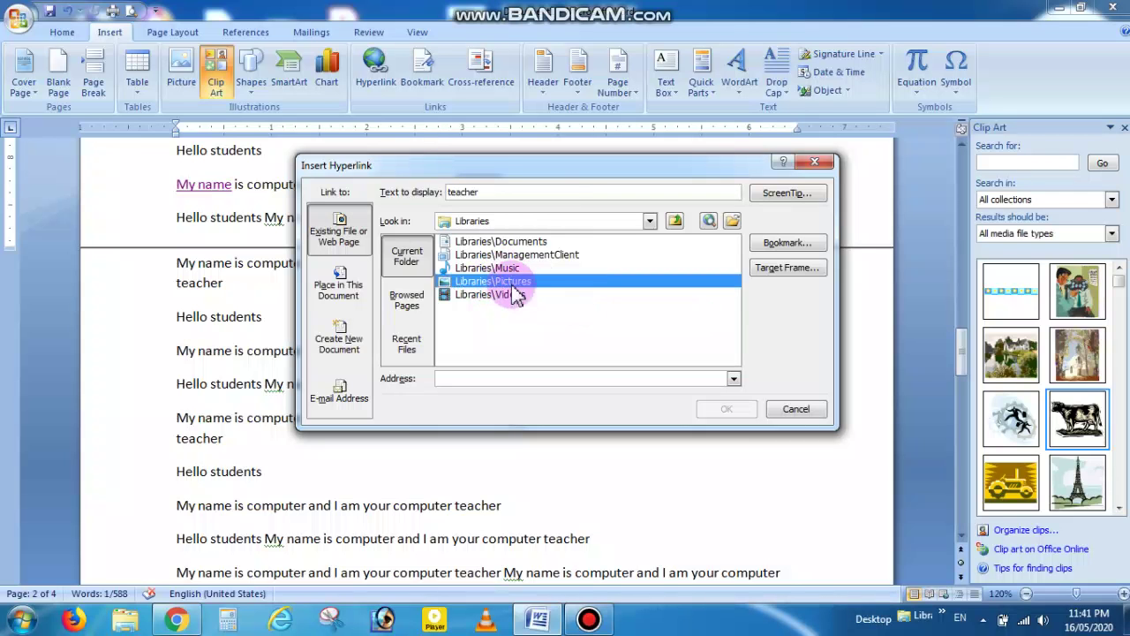
{"action": "double_click", "coordinate": [504, 283]}
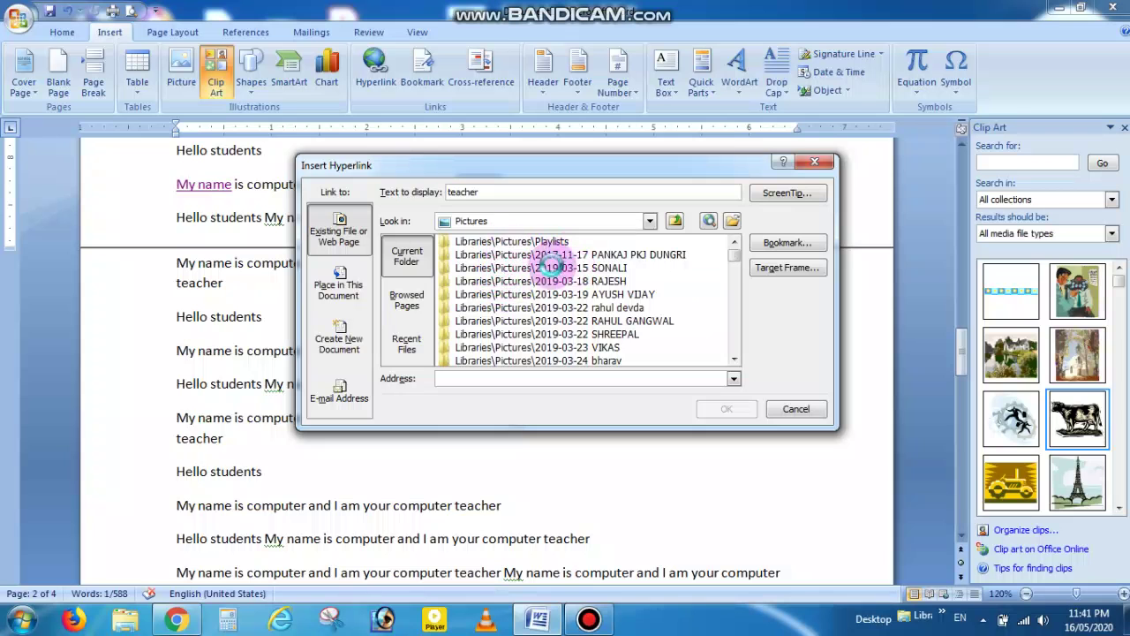
{"action": "scroll", "coordinate": [498, 242], "scroll_direction": "down", "scroll_amount": 1}
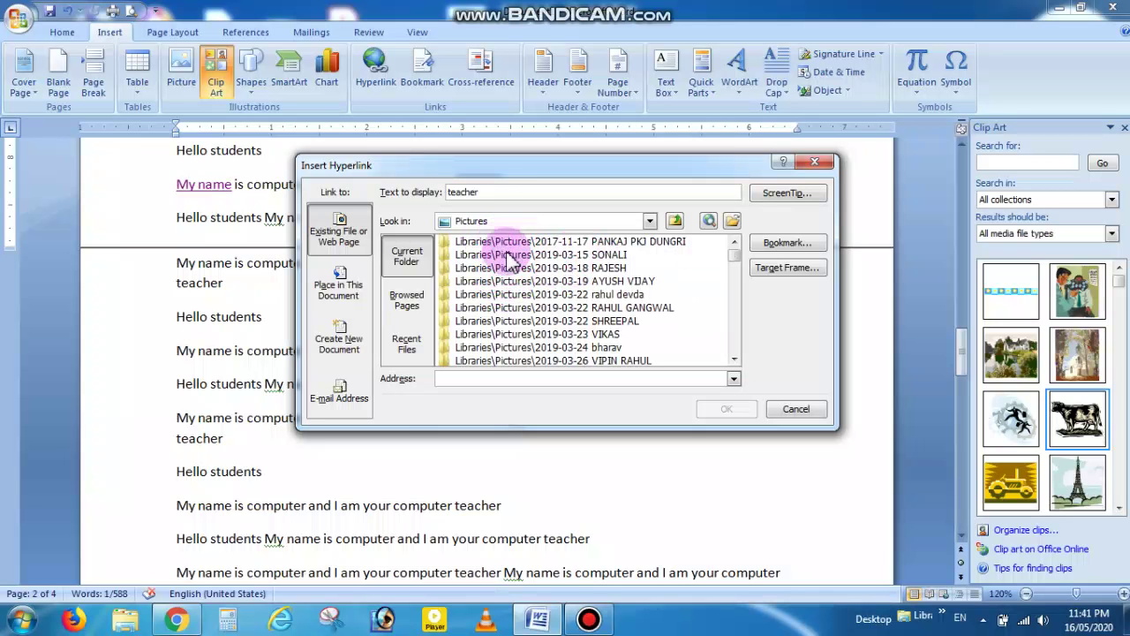
{"action": "left_click", "coordinate": [628, 297]}
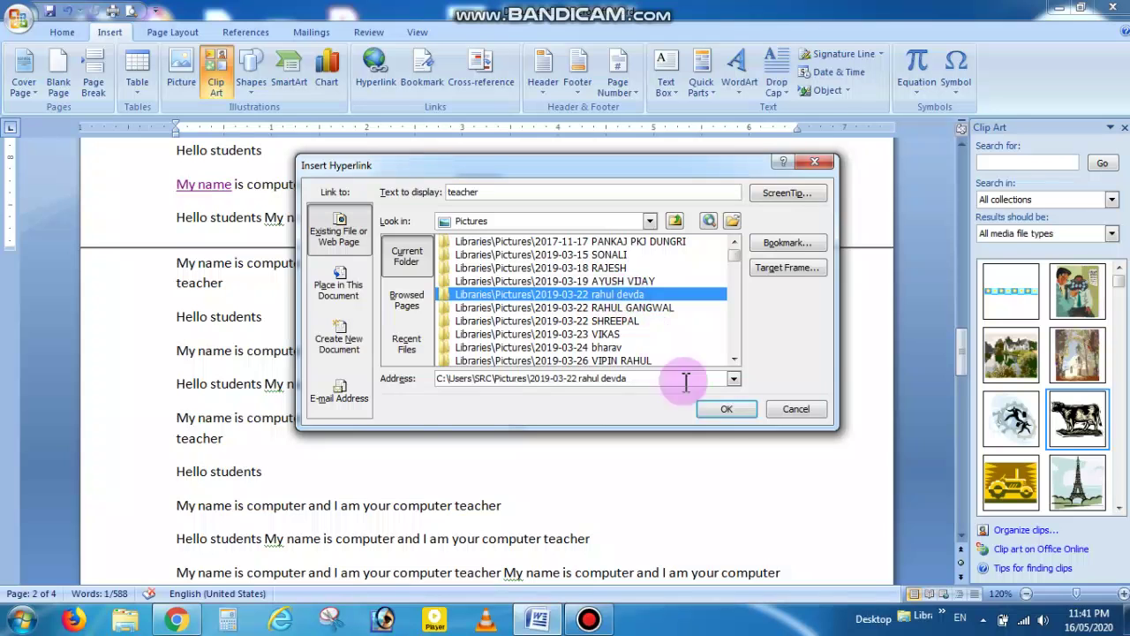
{"action": "left_click", "coordinate": [726, 410]}
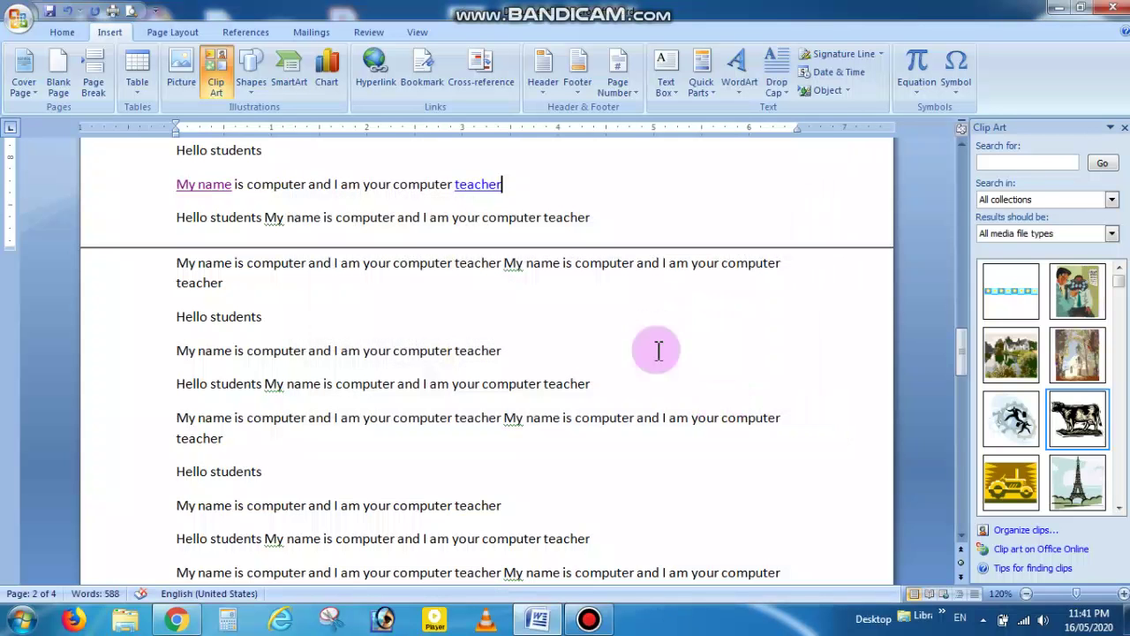
- Follow the "teacher" hyperlink to test it, and close the folder window it opens
{"action": "left_click", "coordinate": [487, 192], "text": "ctrl"}
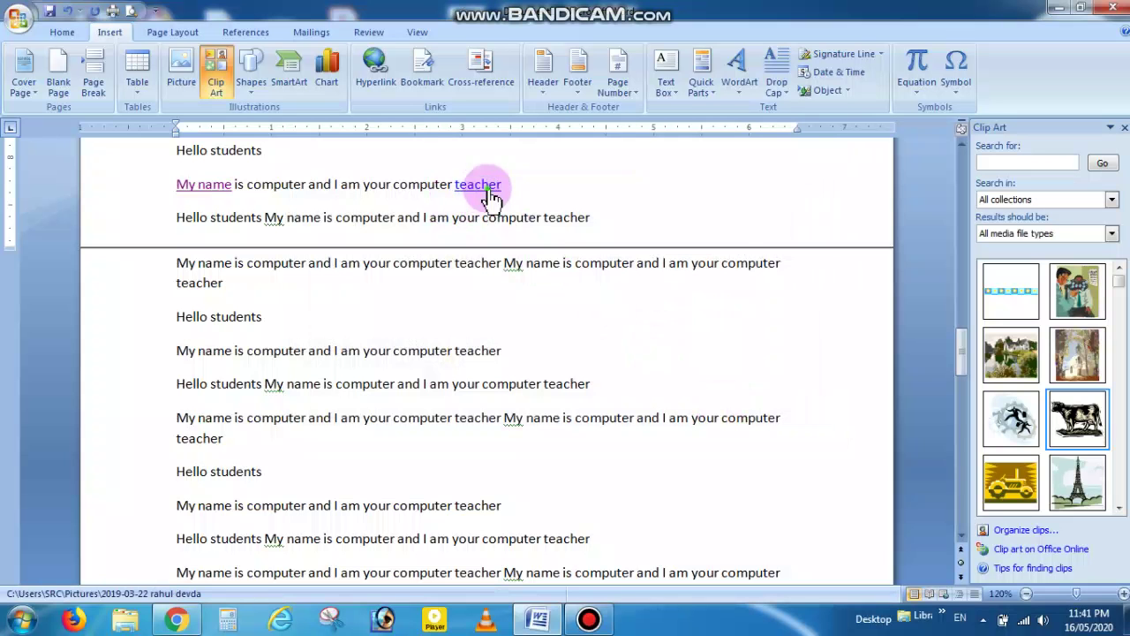
{"action": "left_click", "coordinate": [618, 375]}
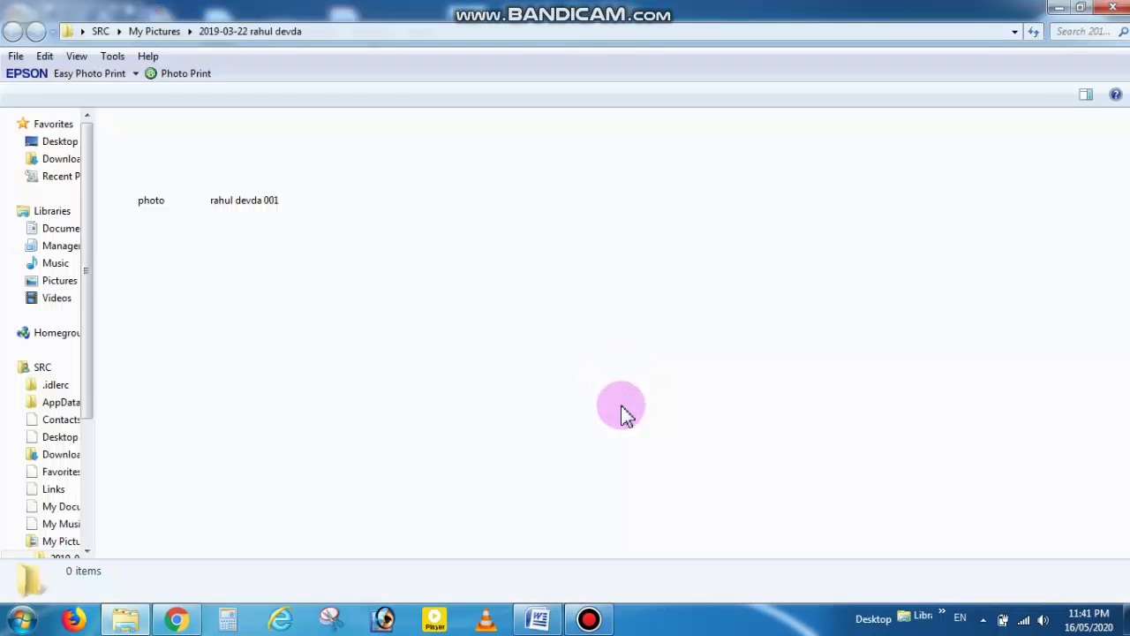
{"action": "left_click", "coordinate": [1115, 8]}
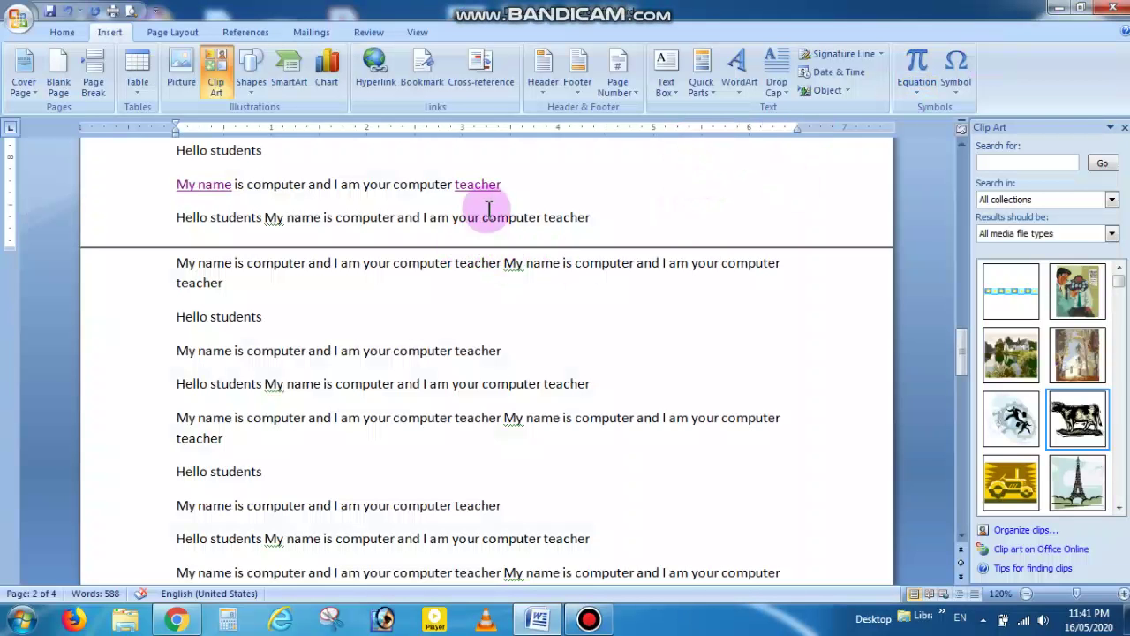
- Add a bookmark named "picture" on the blank line between the paragraphs on page 3
{"action": "left_click_drag", "start_coordinate": [961, 346], "coordinate": [961, 363]}
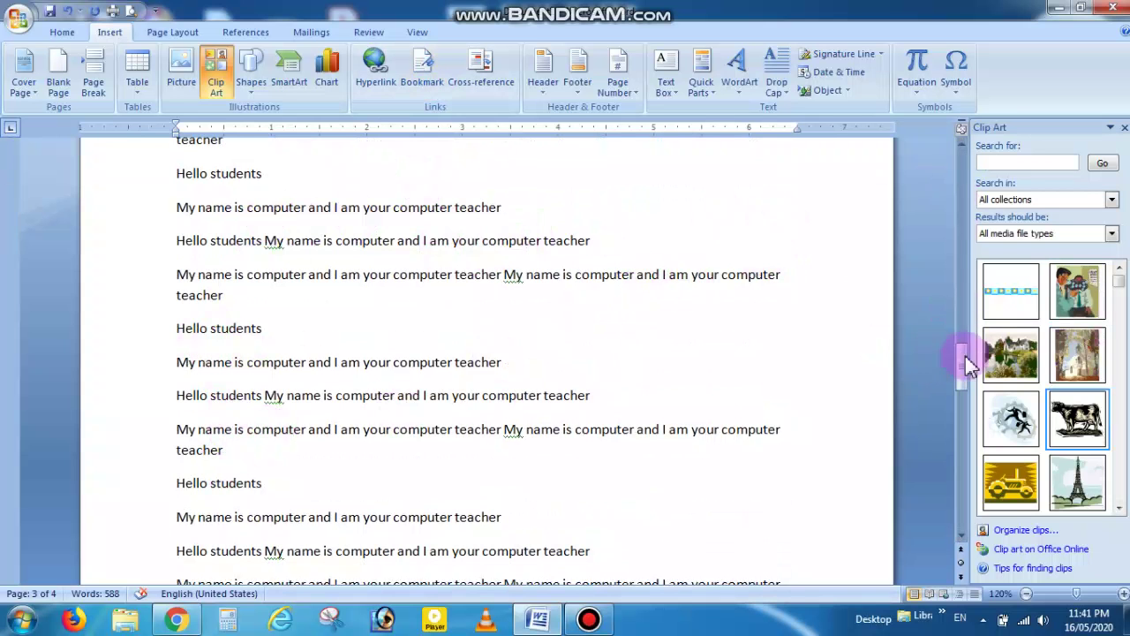
{"action": "left_click_drag", "start_coordinate": [970, 369], "coordinate": [965, 396]}
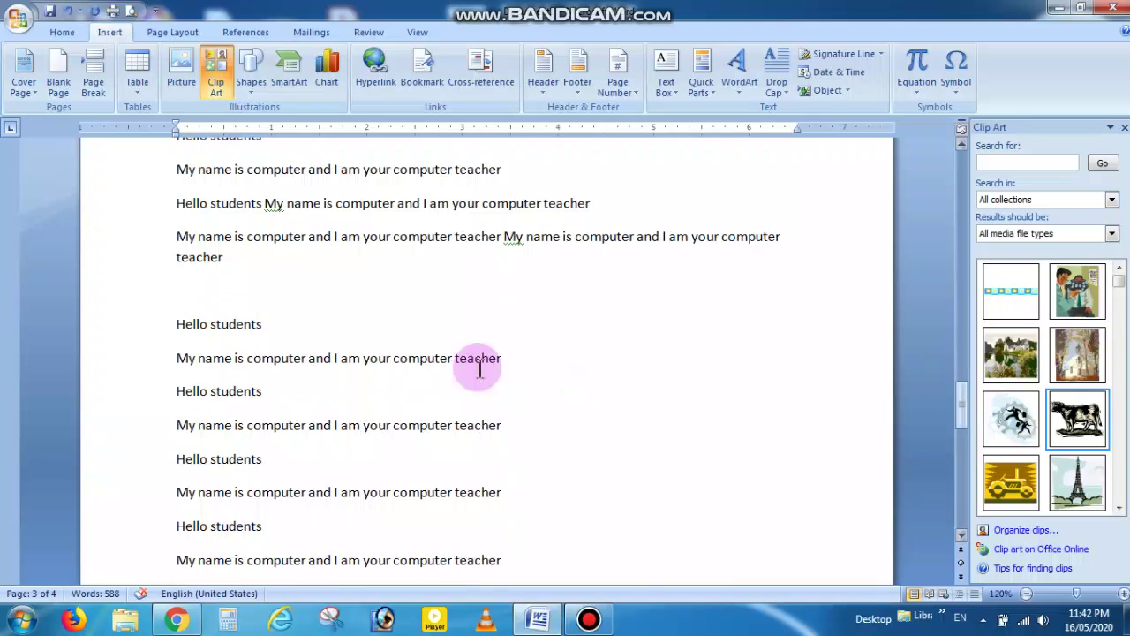
{"action": "left_click", "coordinate": [204, 296]}
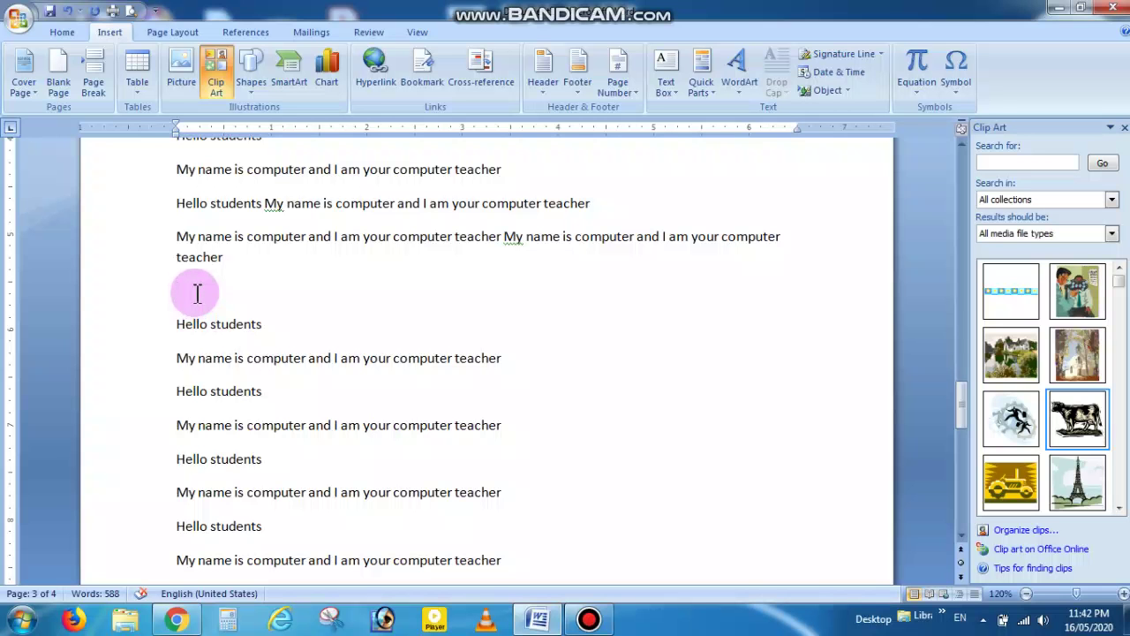
{"action": "left_click", "coordinate": [422, 73]}
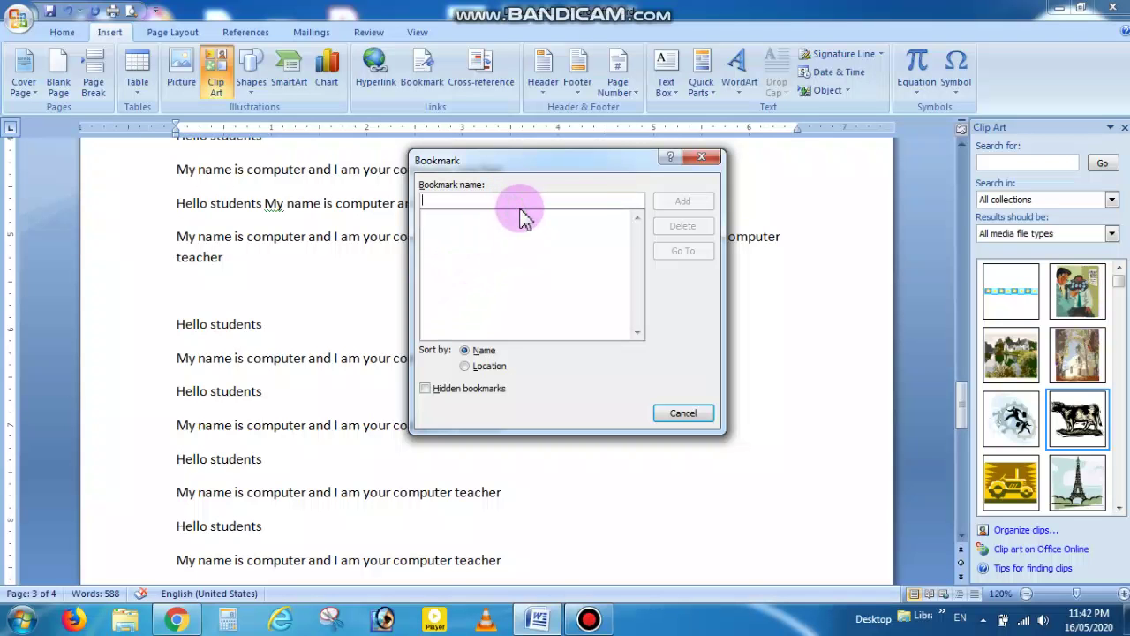
{"action": "type", "text": "picture"}
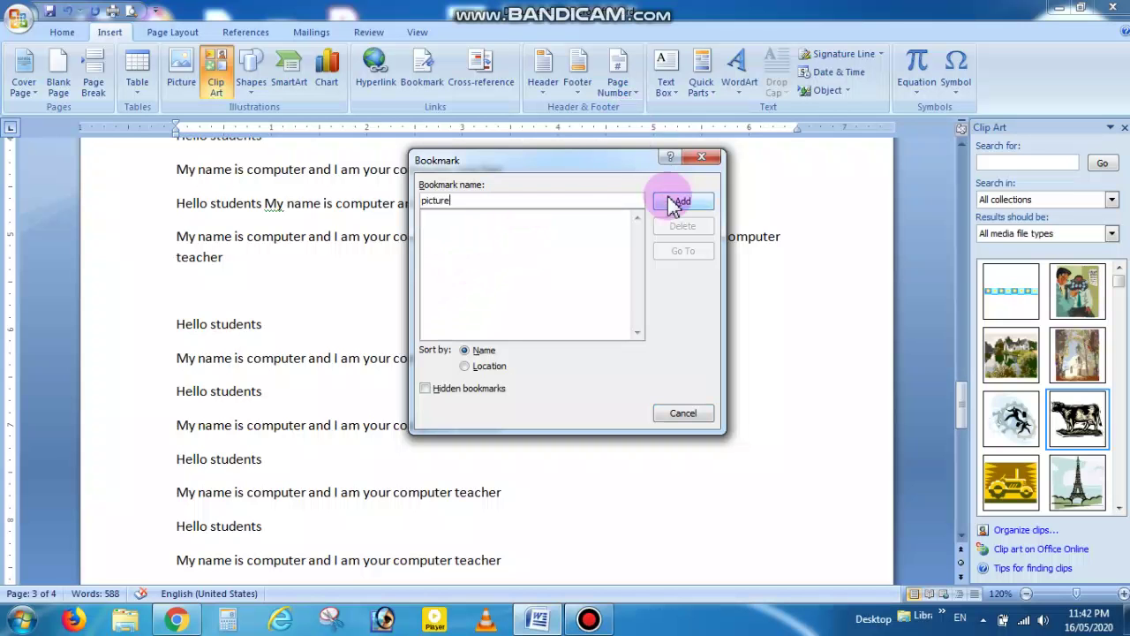
{"action": "left_click", "coordinate": [677, 203]}
- Go to the "picture" bookmark from page 2 and close the Bookmark dialog
{"action": "left_click_drag", "start_coordinate": [963, 410], "coordinate": [949, 276]}
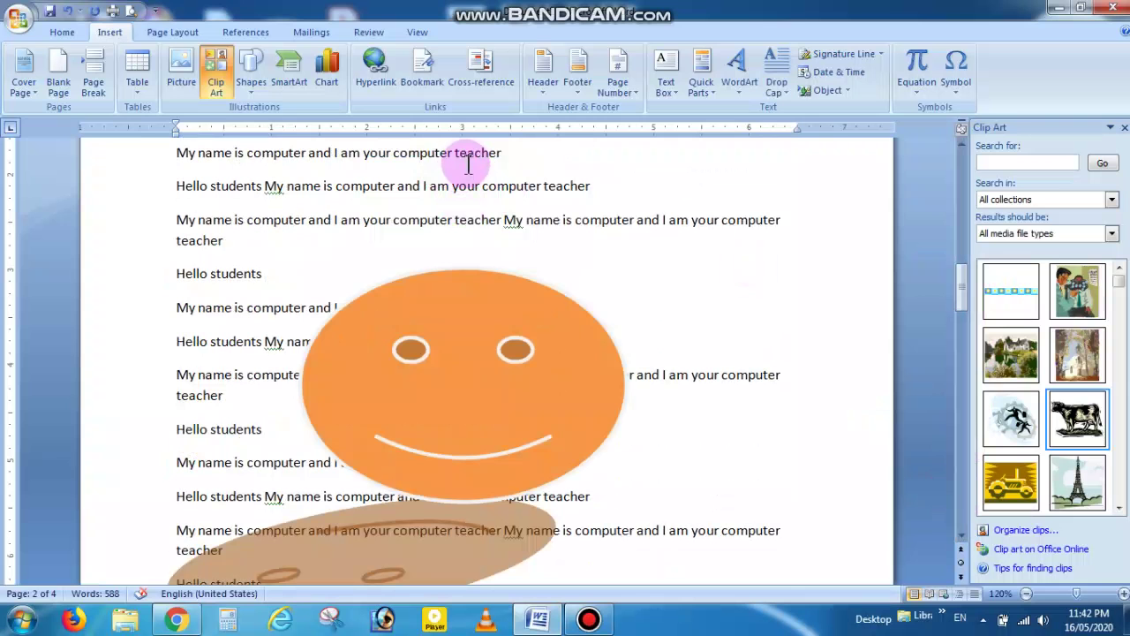
{"action": "left_click", "coordinate": [425, 81]}
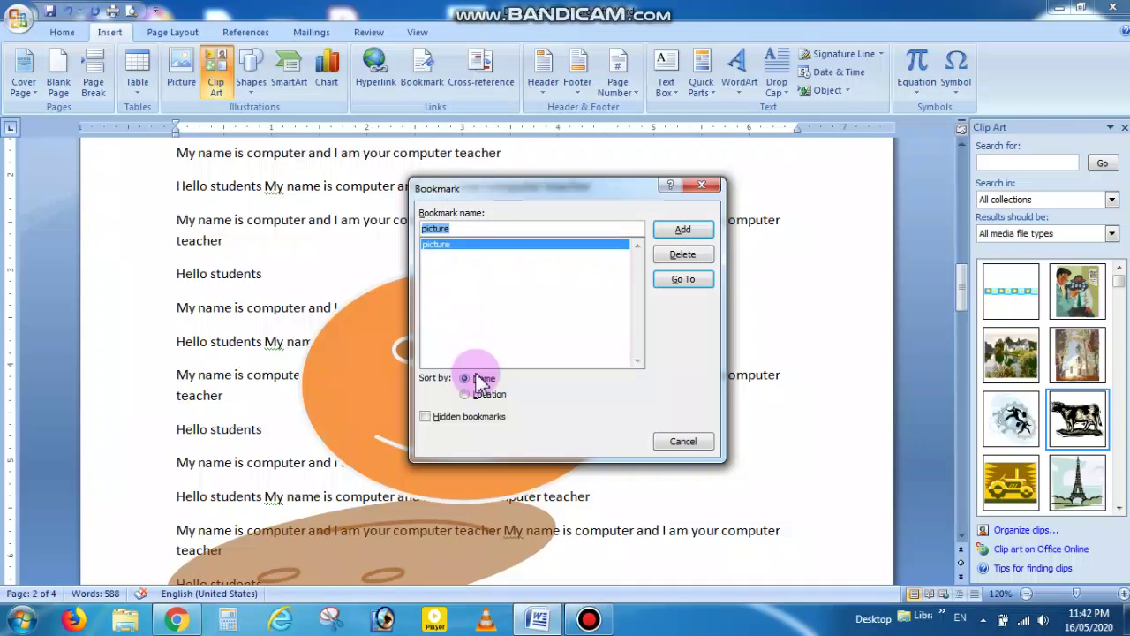
{"action": "left_click", "coordinate": [685, 281]}
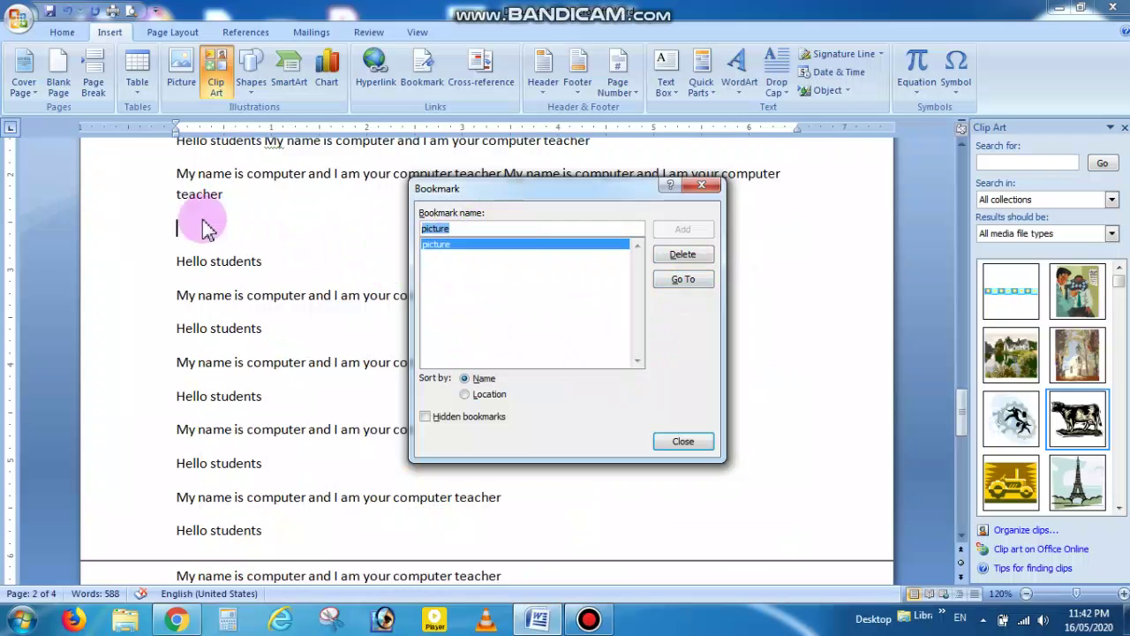
{"action": "left_click", "coordinate": [703, 186]}
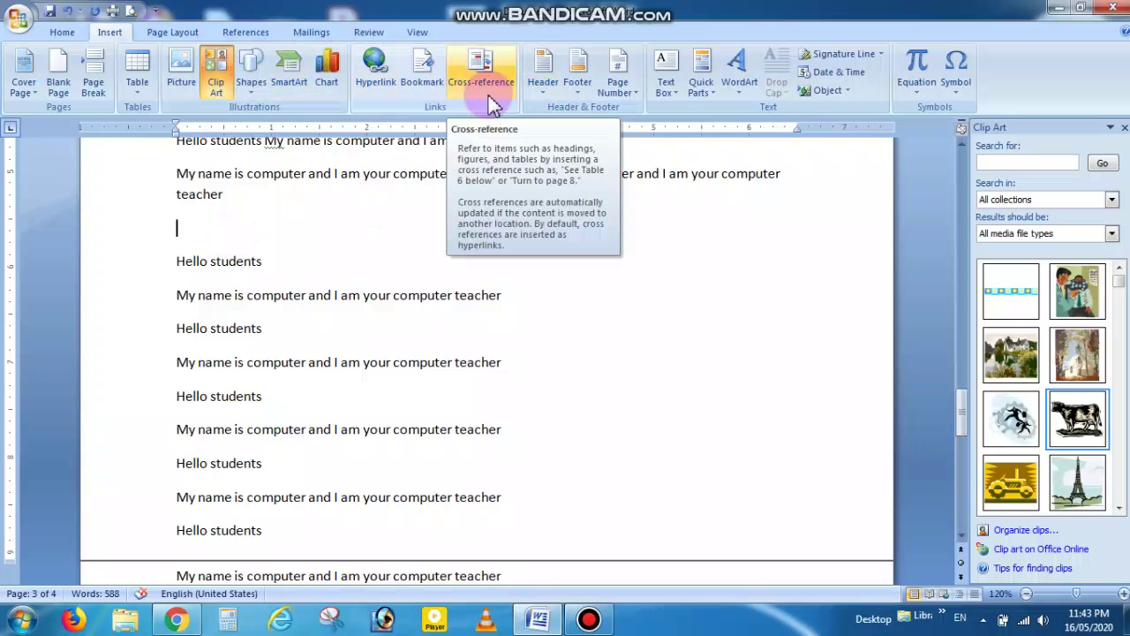
{"action": "left_click", "coordinate": [250, 36]}
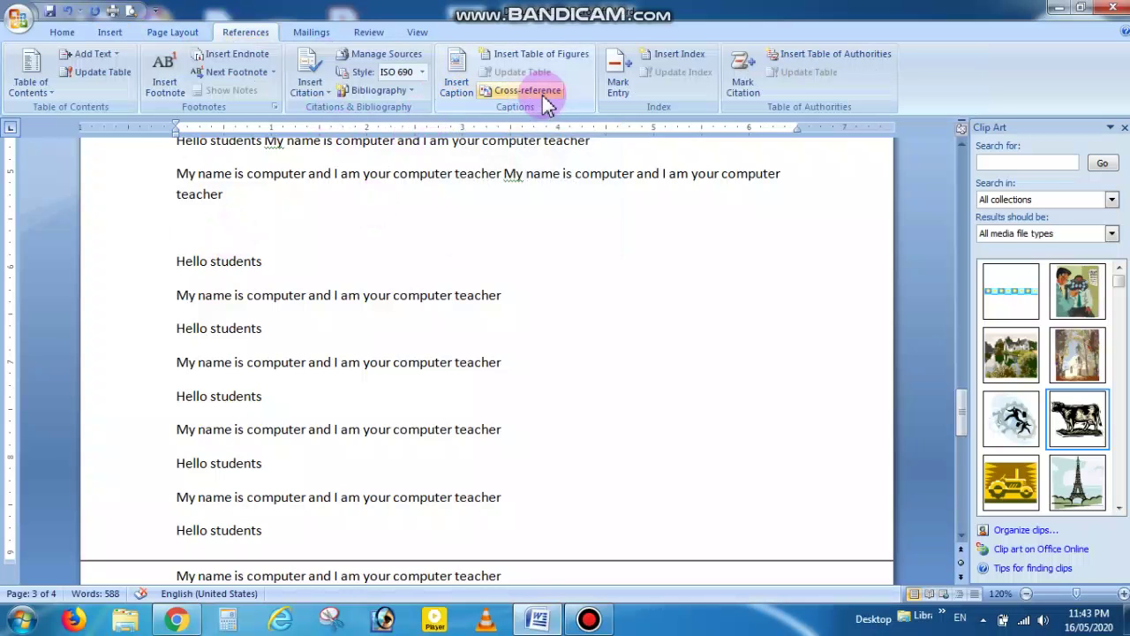
{"action": "left_click", "coordinate": [109, 32]}
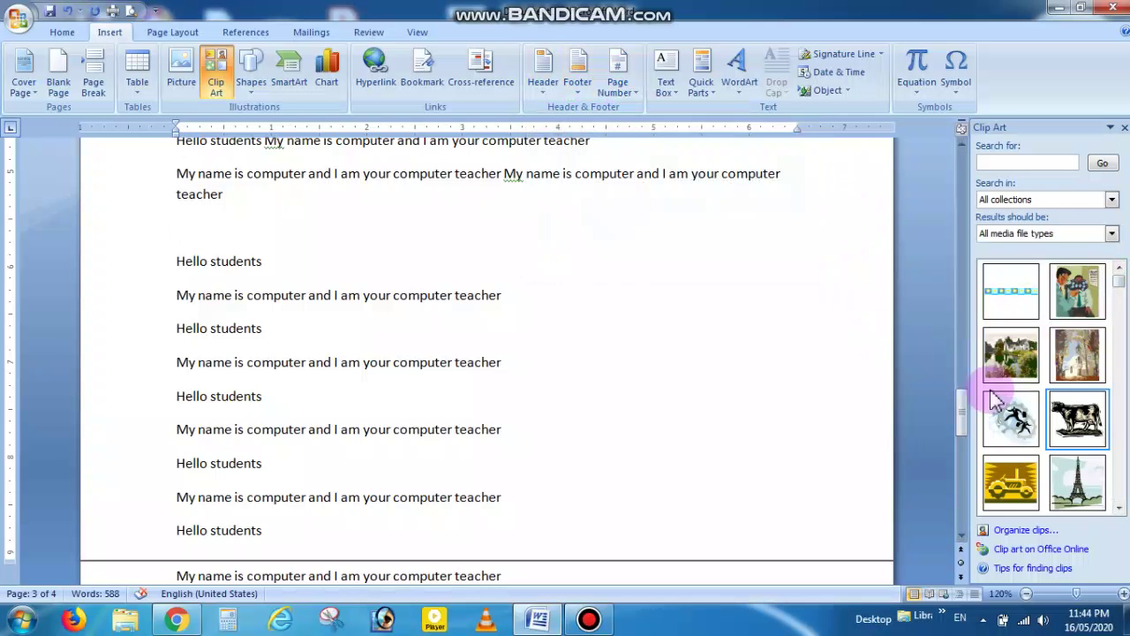
- Zoom the document out to 70% and place the insertion point on the empty line below the last text on page 4
{"action": "left_click_drag", "start_coordinate": [967, 406], "coordinate": [974, 320]}
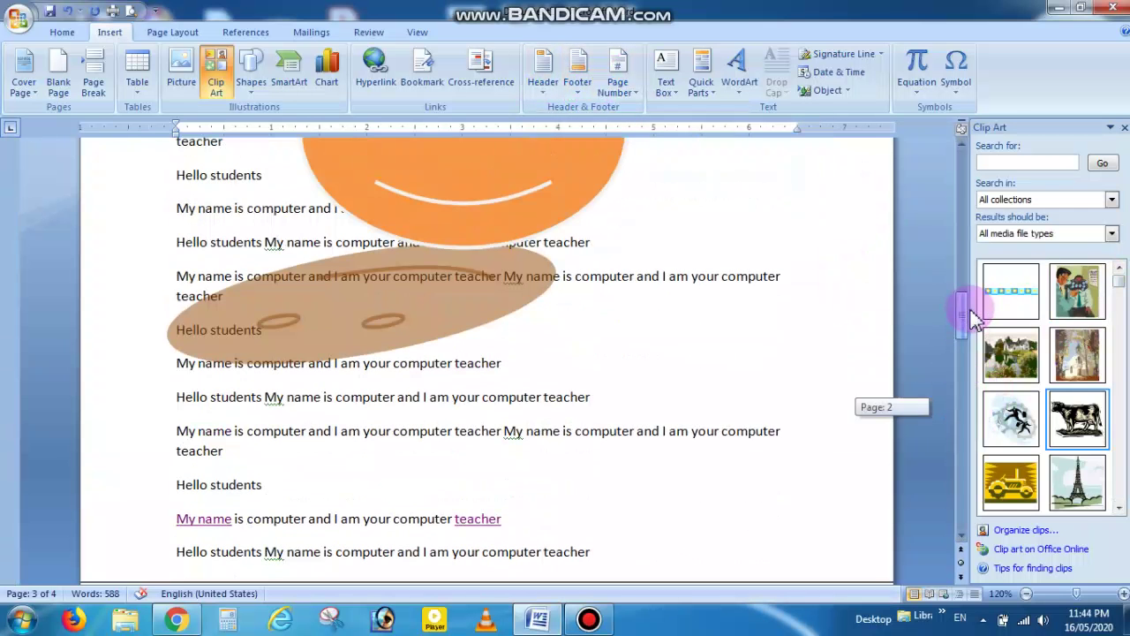
{"action": "left_click", "coordinate": [1026, 594]}
{"action": "left_click", "coordinate": [1026, 593]}
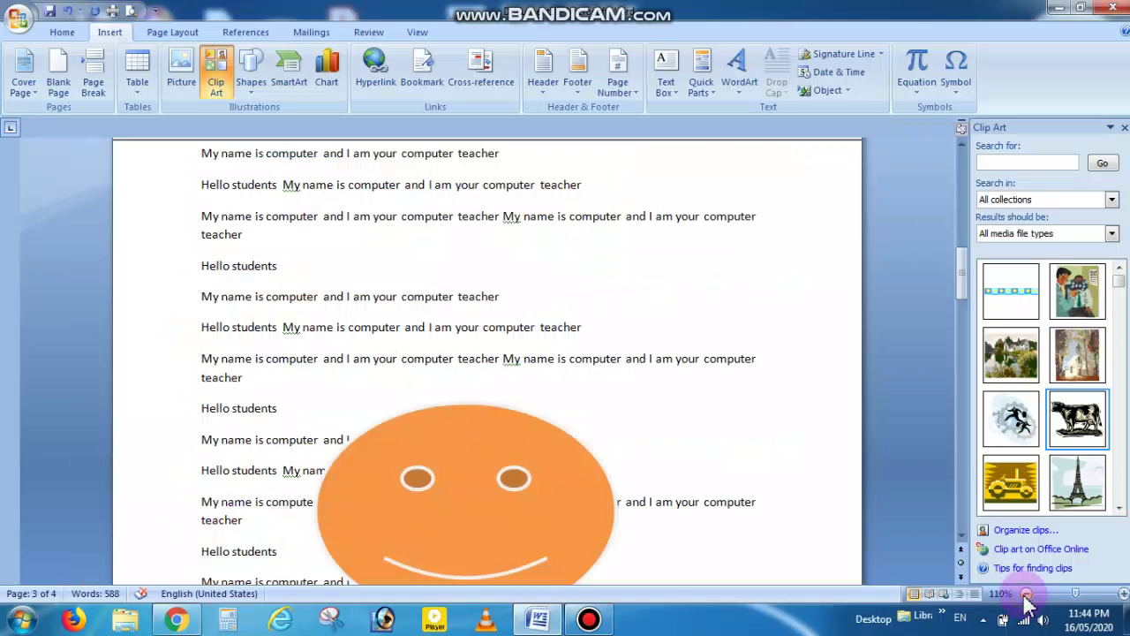
{"action": "left_click", "coordinate": [1026, 593]}
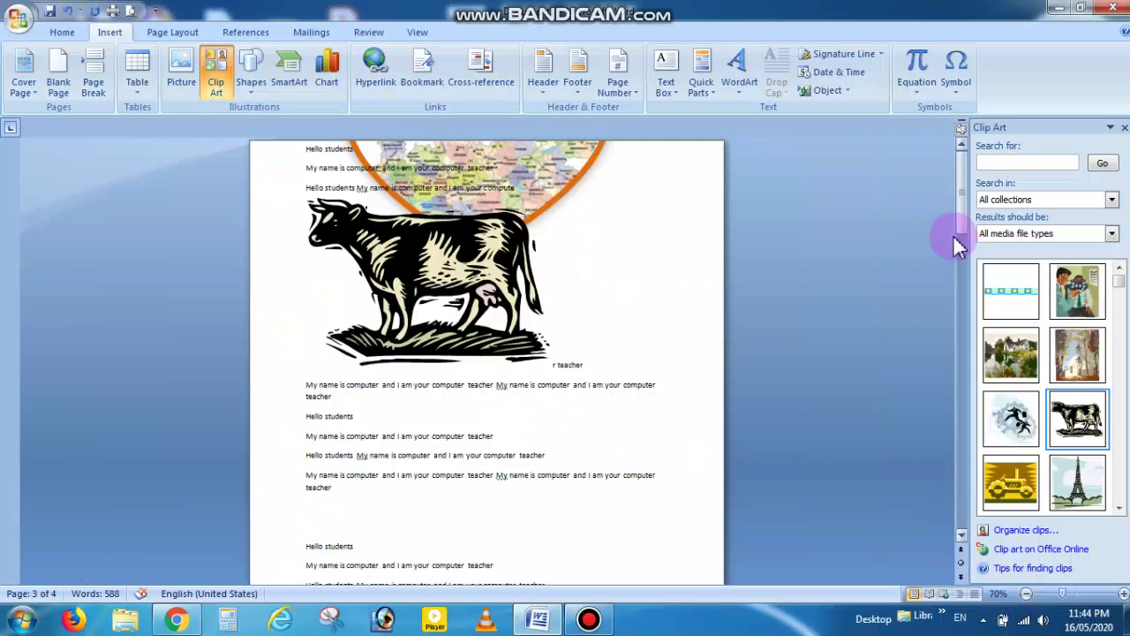
{"action": "left_click_drag", "start_coordinate": [965, 196], "coordinate": [966, 254]}
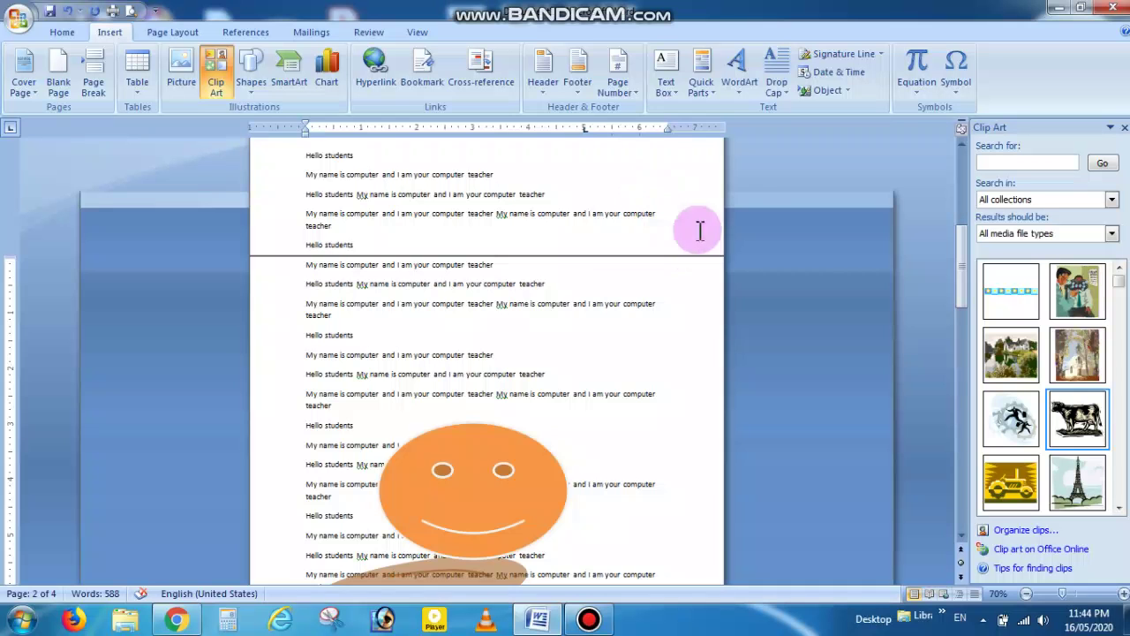
{"action": "left_click_drag", "start_coordinate": [963, 274], "coordinate": [942, 504]}
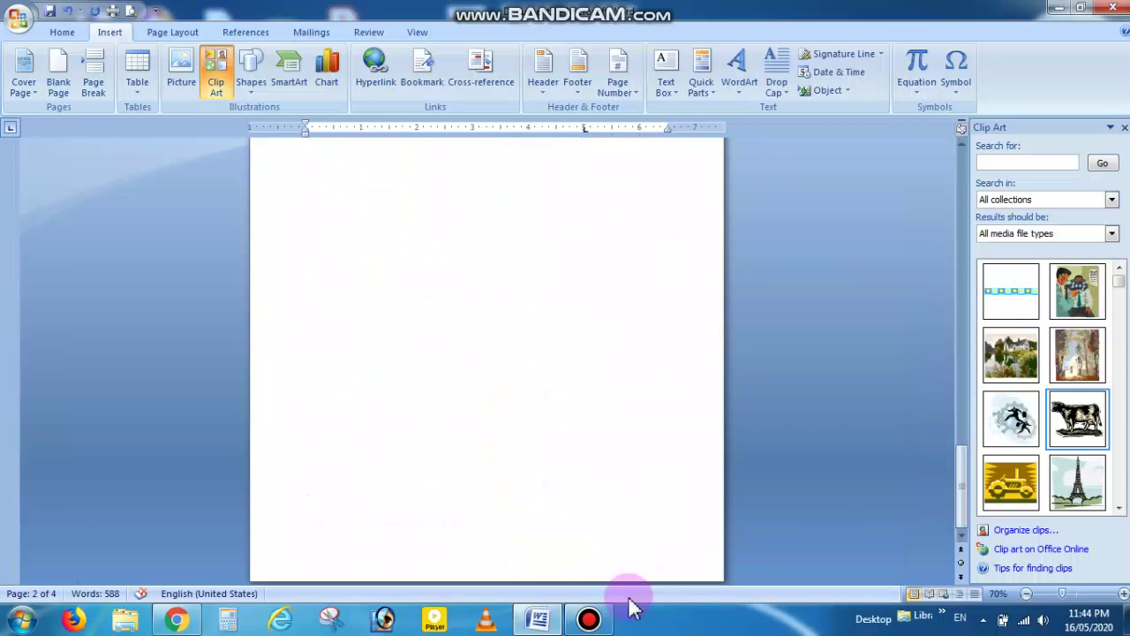
{"action": "left_click", "coordinate": [608, 559]}
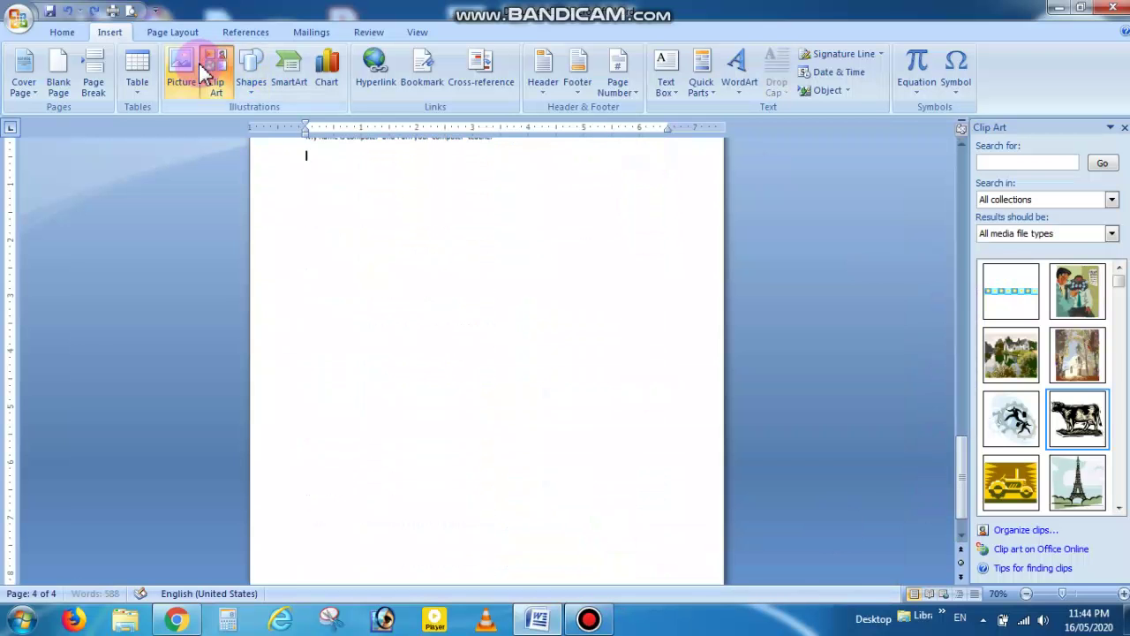
- Insert the Alphabet header with the title "computer" and return to the document body
{"action": "left_click", "coordinate": [543, 71]}
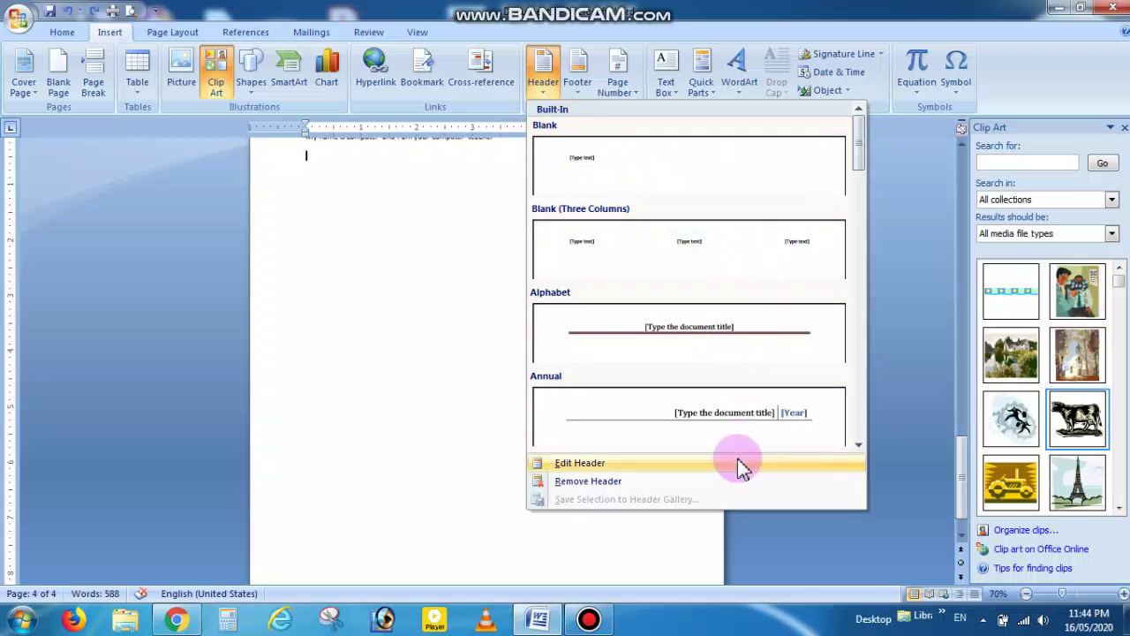
{"action": "mouse_move", "coordinate": [861, 146]}
{"action": "left_mouse_down"}
{"action": "mouse_move", "coordinate": [857, 227]}
{"action": "mouse_move", "coordinate": [861, 159]}
{"action": "left_mouse_up"}
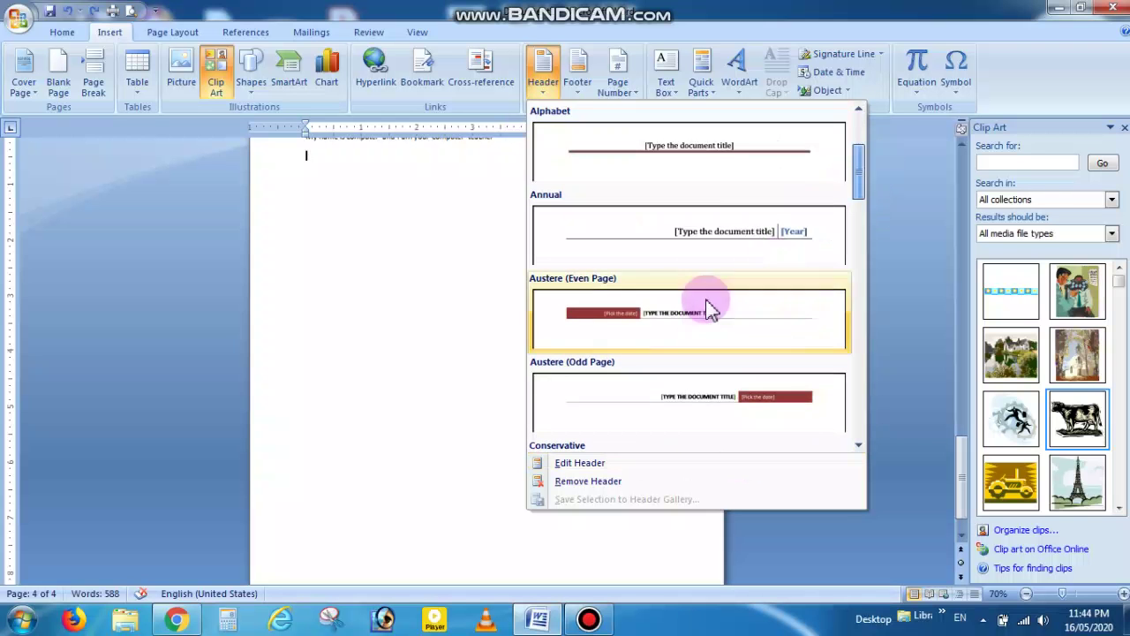
{"action": "left_click", "coordinate": [711, 151]}
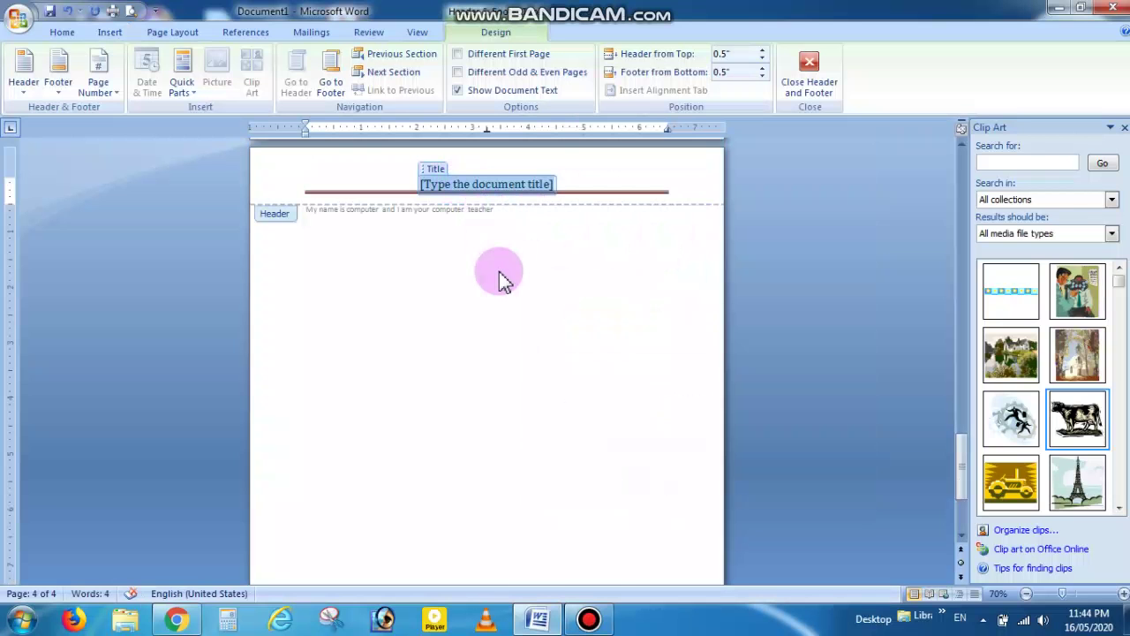
{"action": "type", "text": "compter"}
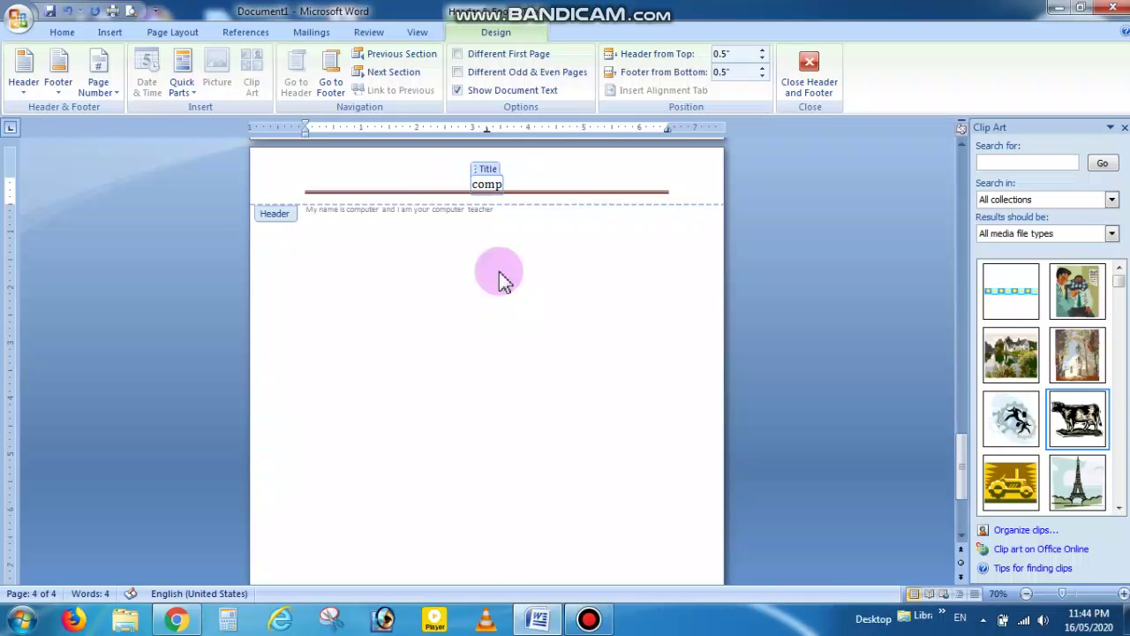
{"action": "key", "text": "BackSpace"}
{"action": "key", "text": "BackSpace"}
{"action": "key", "text": "BackSpace"}
{"action": "type", "text": "uter"}
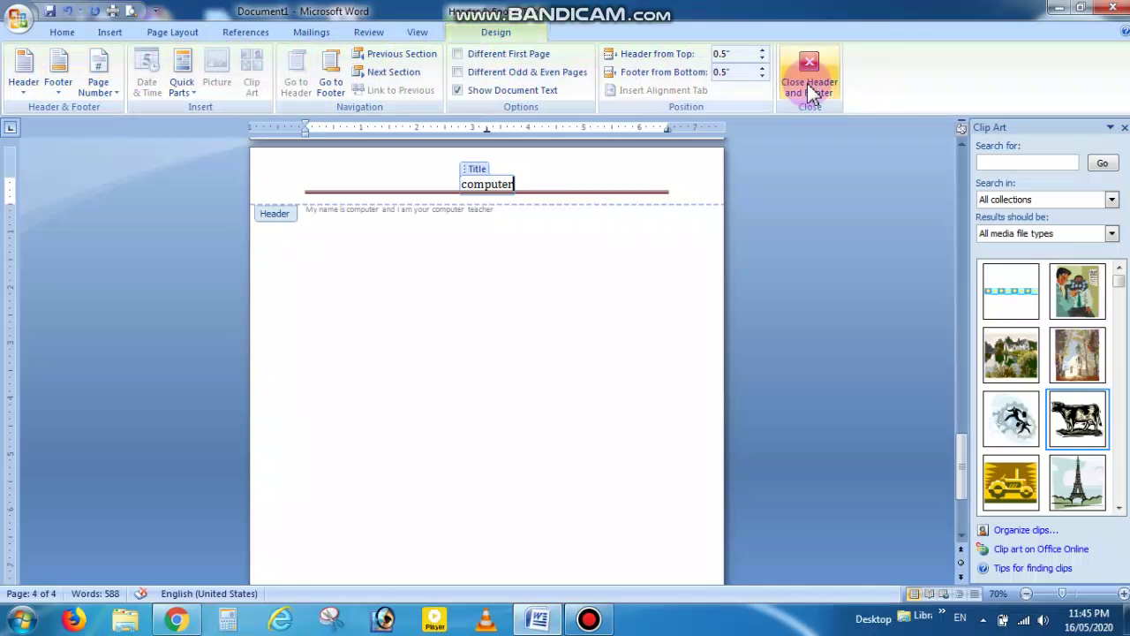
{"action": "double_click", "coordinate": [531, 332]}
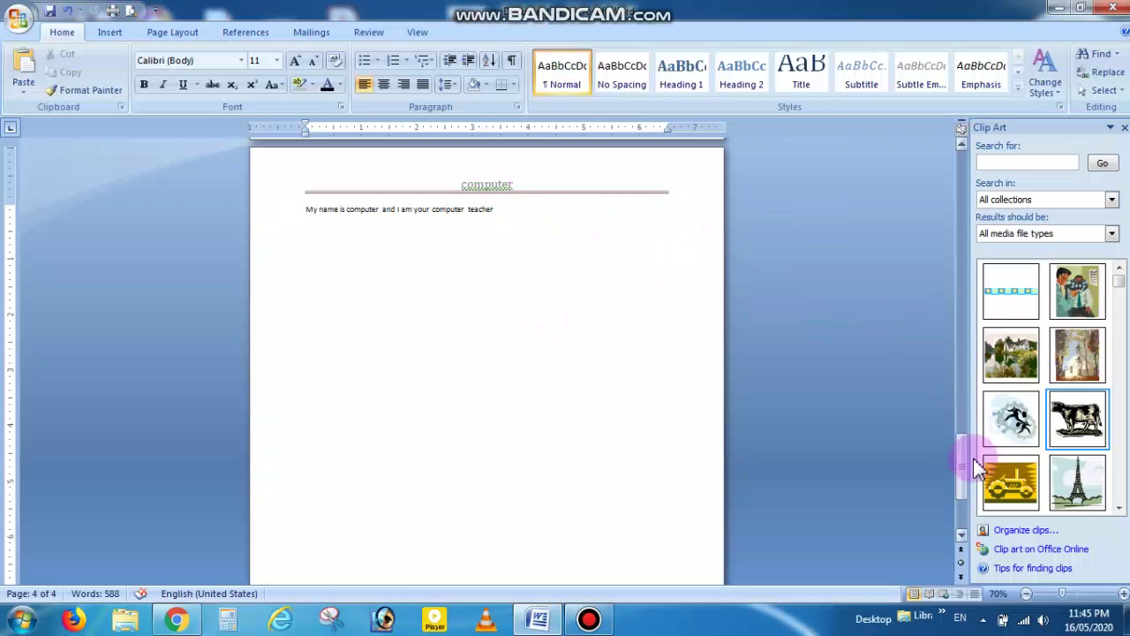
- Move the heart-shaped map picture down on page 1 so it sits below the cow clip art
{"action": "left_click_drag", "start_coordinate": [962, 457], "coordinate": [965, 167]}
{"action": "left_click_drag", "start_coordinate": [521, 196], "coordinate": [549, 469]}
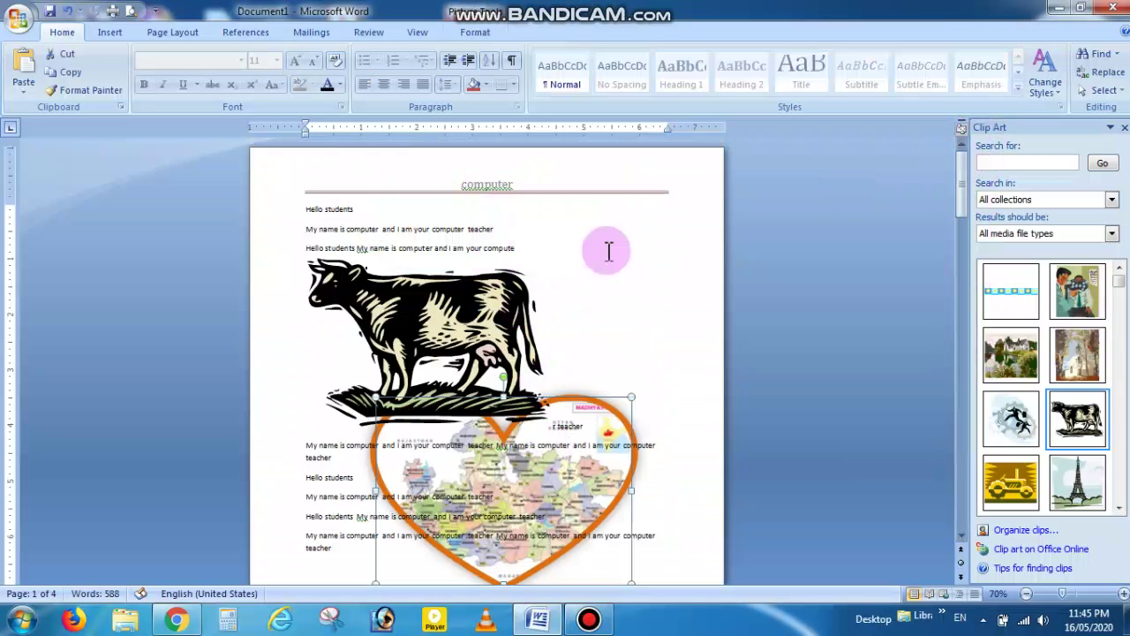
- Enter a short string of filler text in the page 1 footer and close footer editing
{"action": "left_click_drag", "start_coordinate": [960, 189], "coordinate": [976, 261]}
{"action": "left_click", "coordinate": [549, 288]}
{"action": "double_click", "coordinate": [548, 287]}
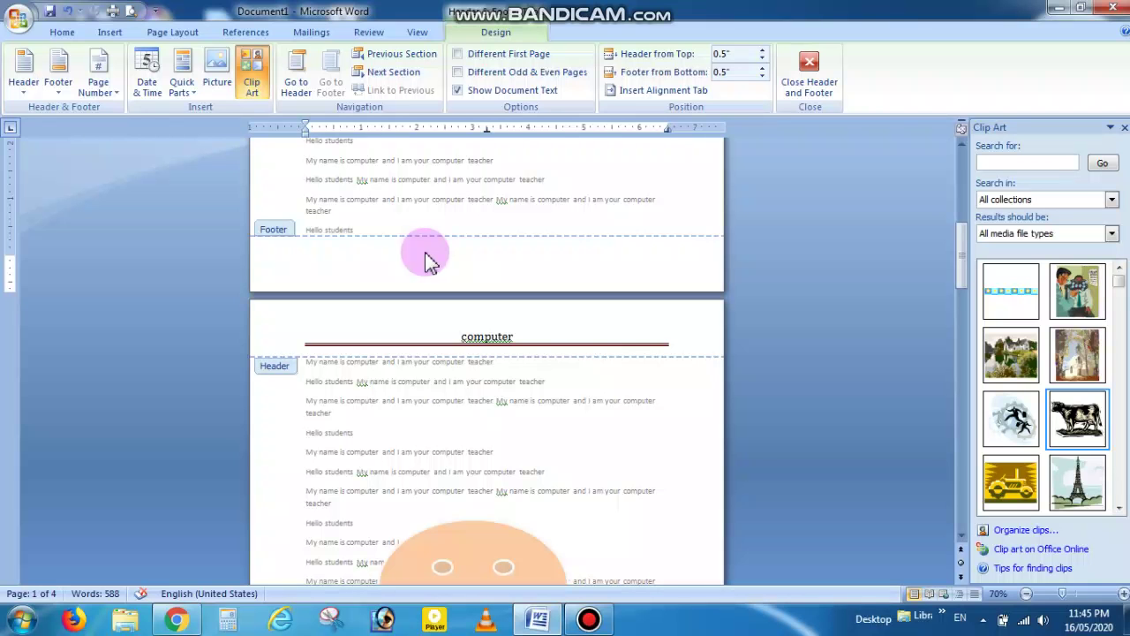
{"action": "type", "text": "dfkasdjkl"}
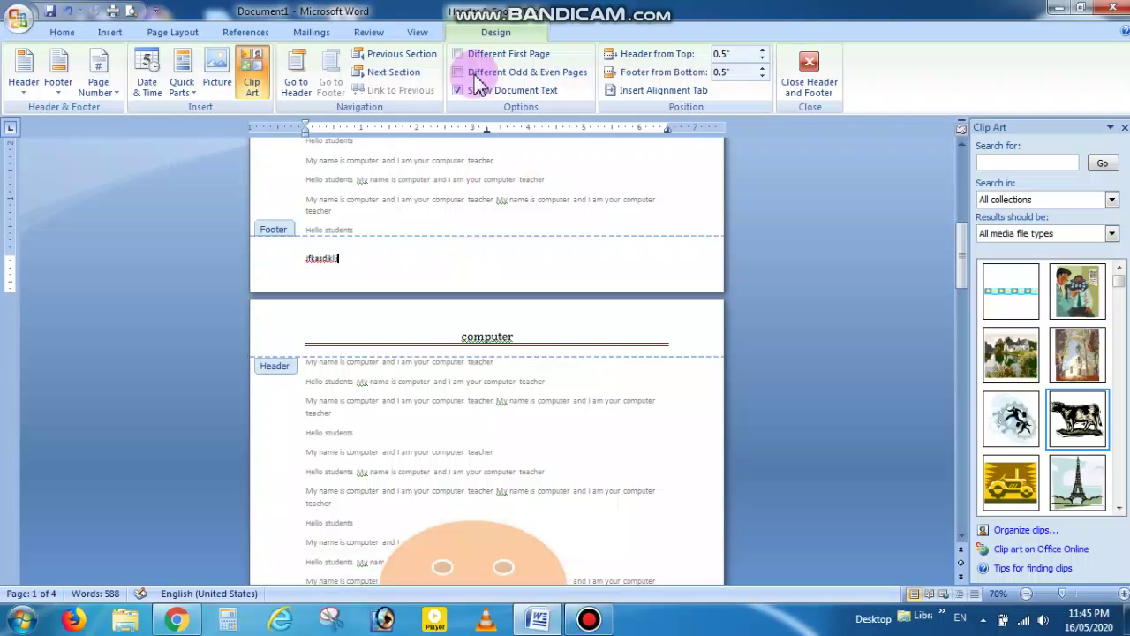
{"action": "left_click", "coordinate": [814, 82]}
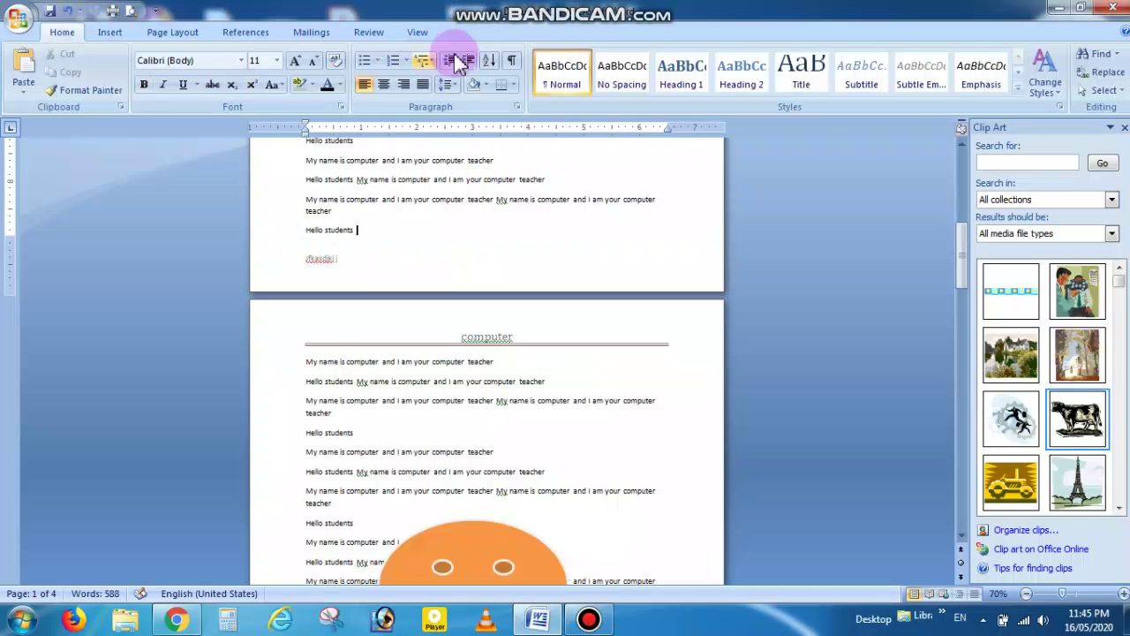
- View the gallery of built-in footer designs and close it without choosing one
{"action": "left_click", "coordinate": [113, 31]}
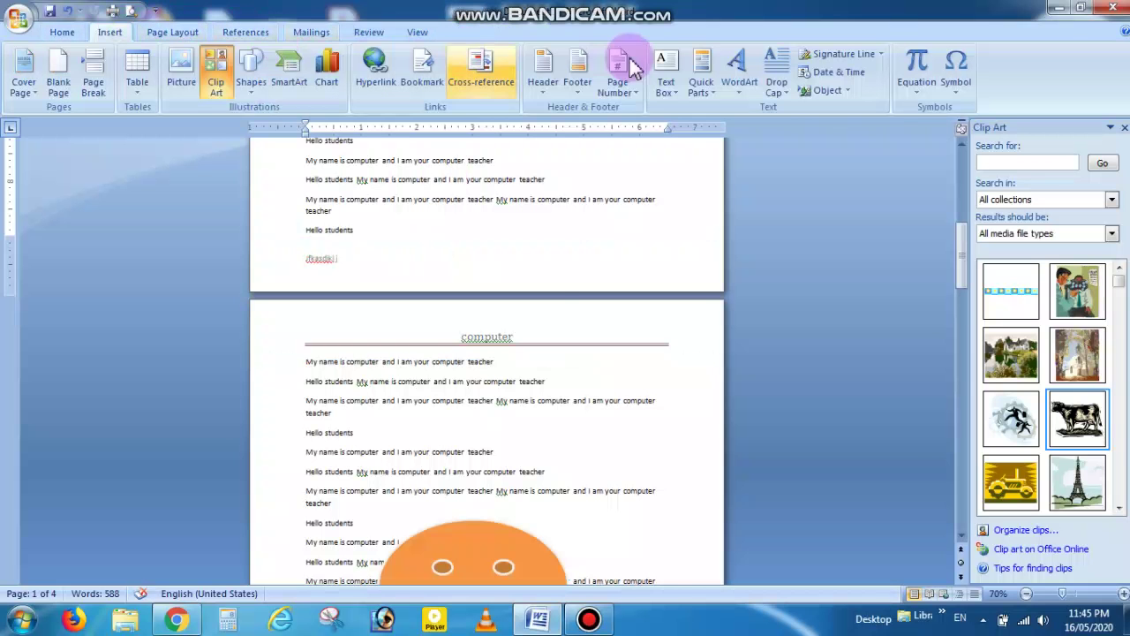
{"action": "left_click", "coordinate": [579, 69]}
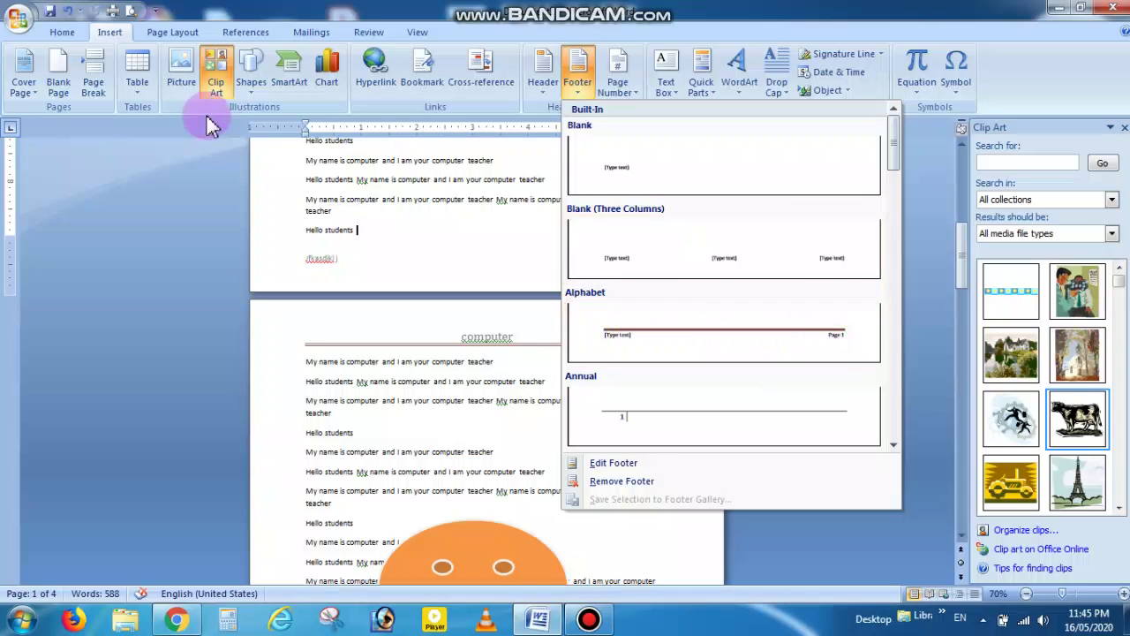
{"action": "left_click", "coordinate": [140, 166]}
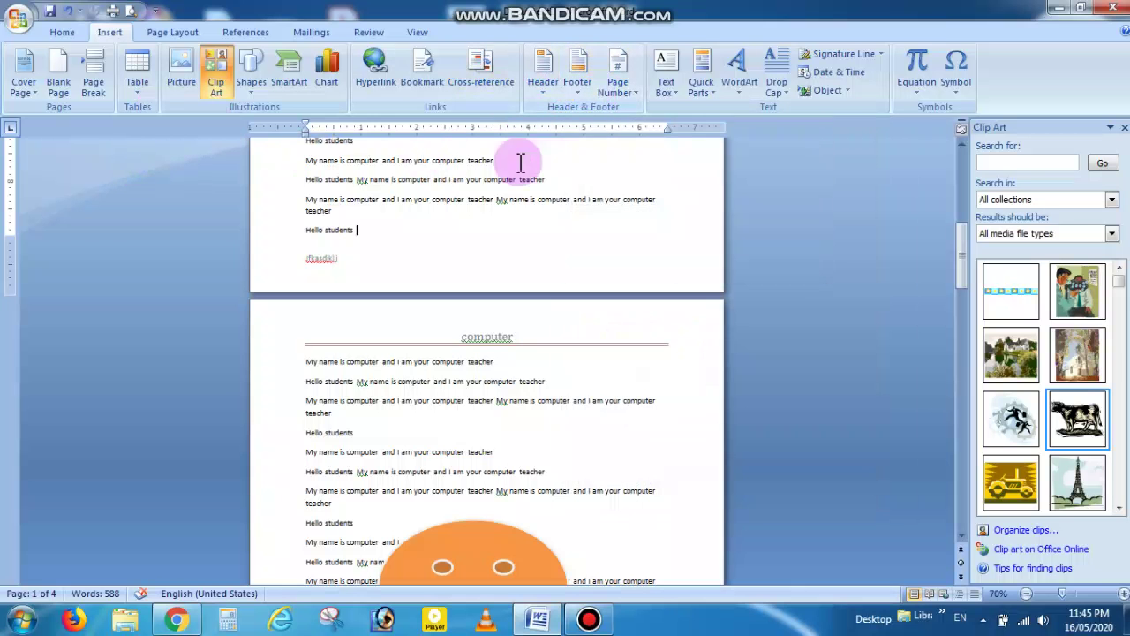
- Open the page 2 header, switch Different First Page on and off again, and dismiss the Windows color scheme prompt
{"action": "double_click", "coordinate": [444, 341]}
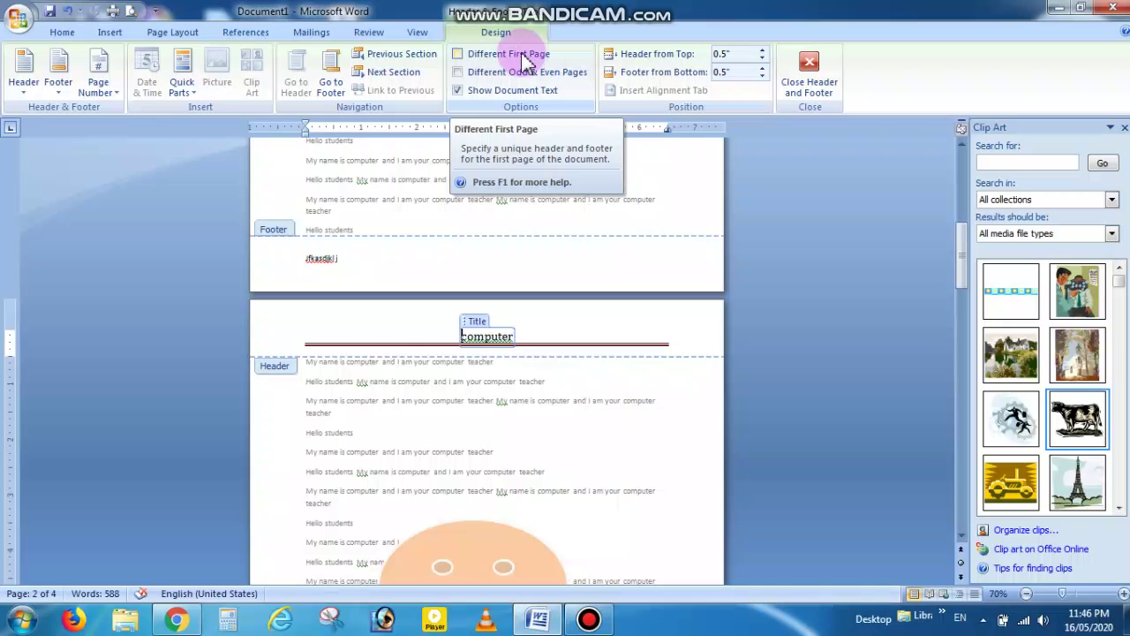
{"action": "left_click", "coordinate": [527, 62]}
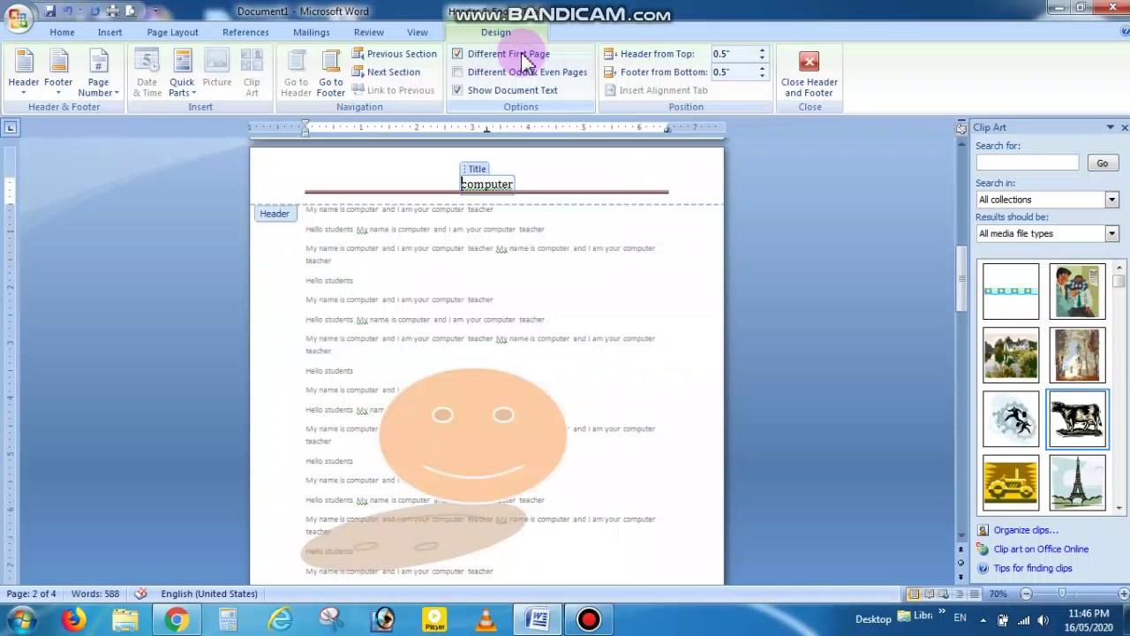
{"action": "left_click", "coordinate": [523, 54]}
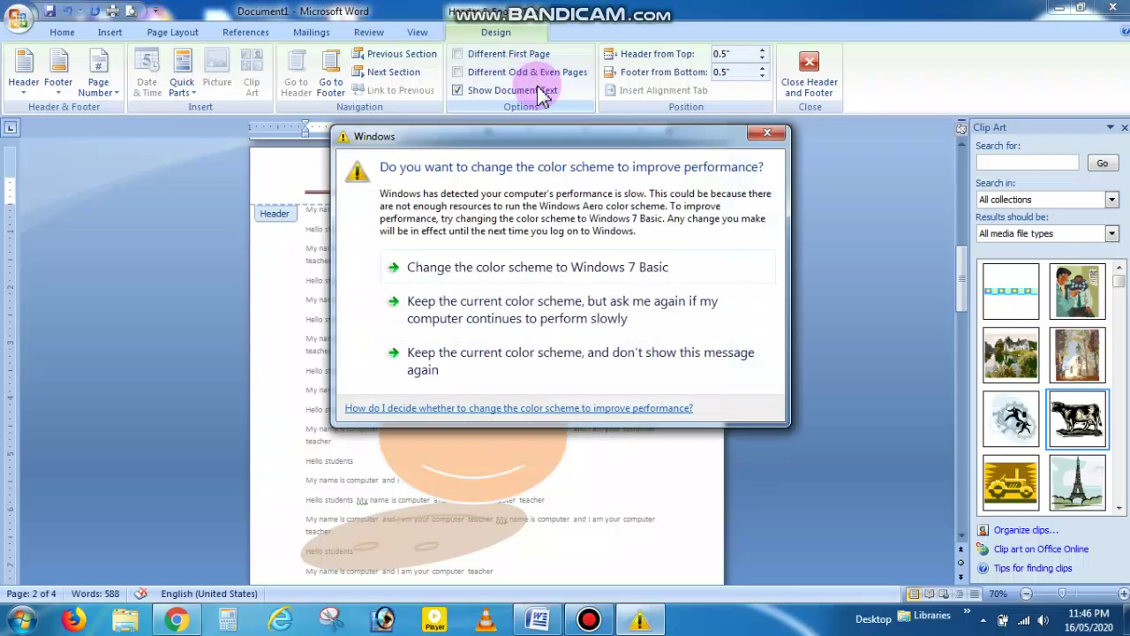
{"action": "left_click", "coordinate": [767, 134]}
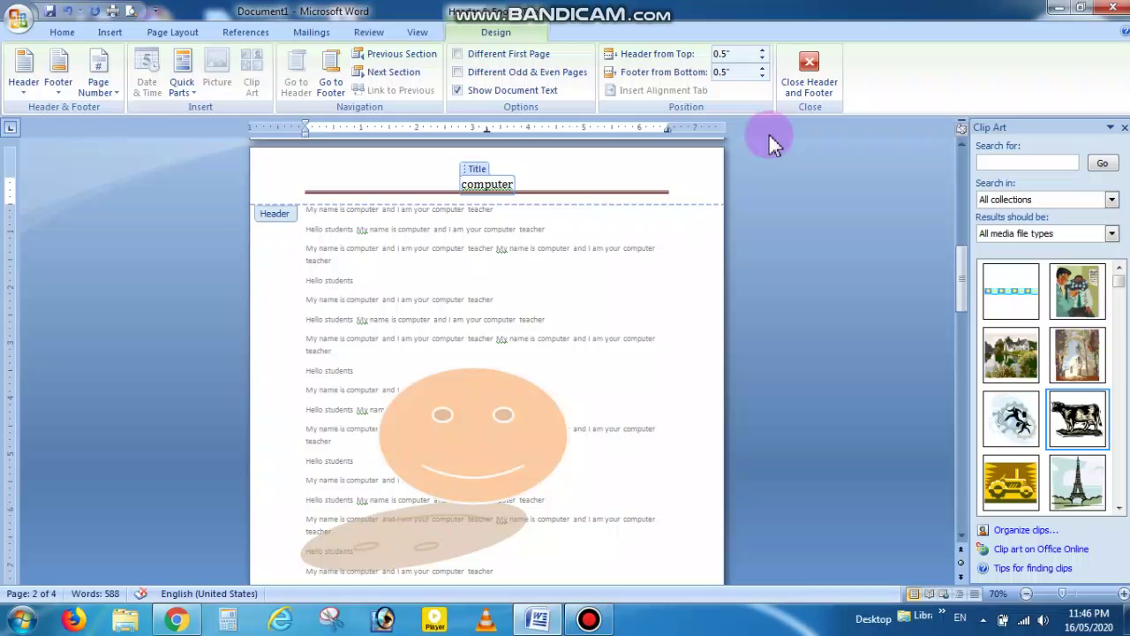
- Turn on Different Odd & Even Pages and enter "Computer" as the even page header
{"action": "left_click", "coordinate": [488, 72]}
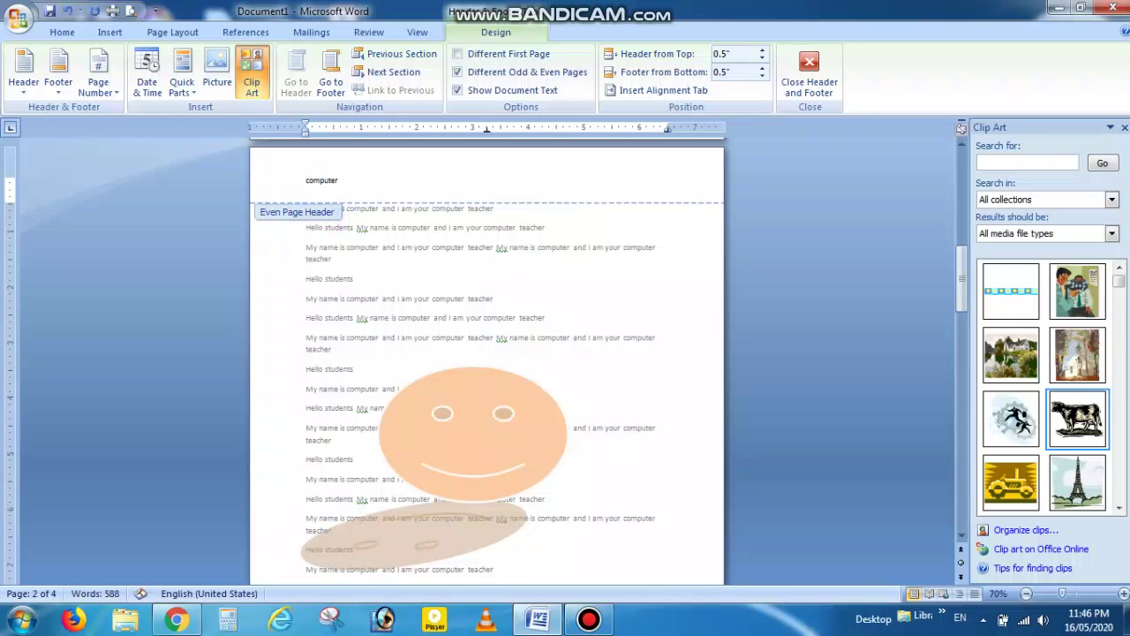
{"action": "left_click", "coordinate": [962, 276]}
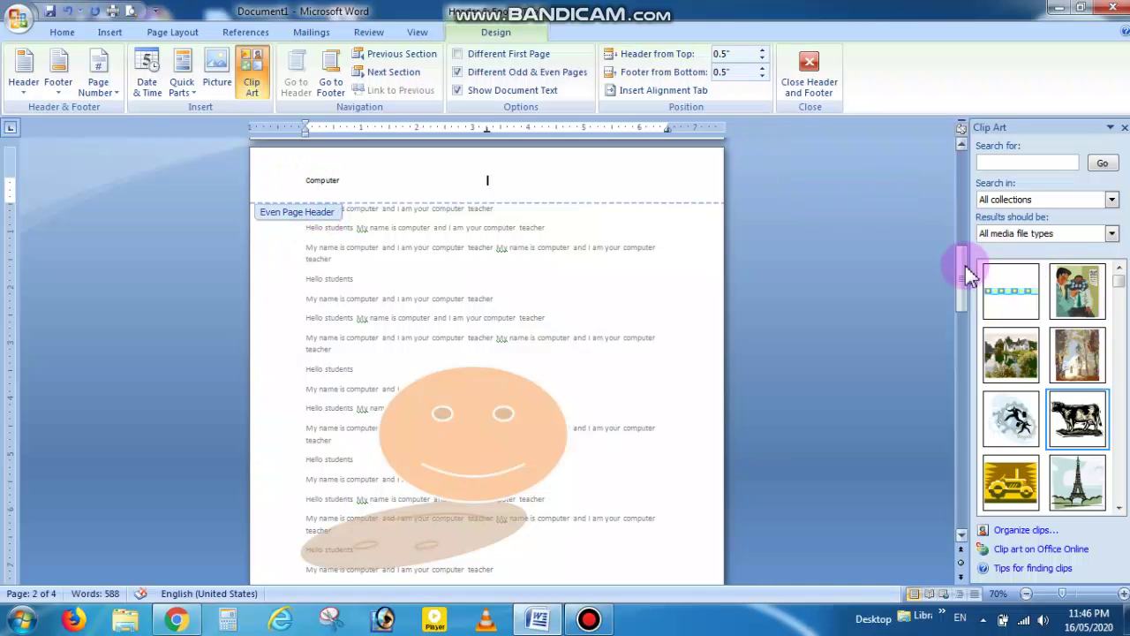
{"action": "mouse_move", "coordinate": [967, 268]}
{"action": "left_mouse_down"}
{"action": "mouse_move", "coordinate": [962, 333]}
{"action": "mouse_move", "coordinate": [982, 270]}
{"action": "left_mouse_up"}
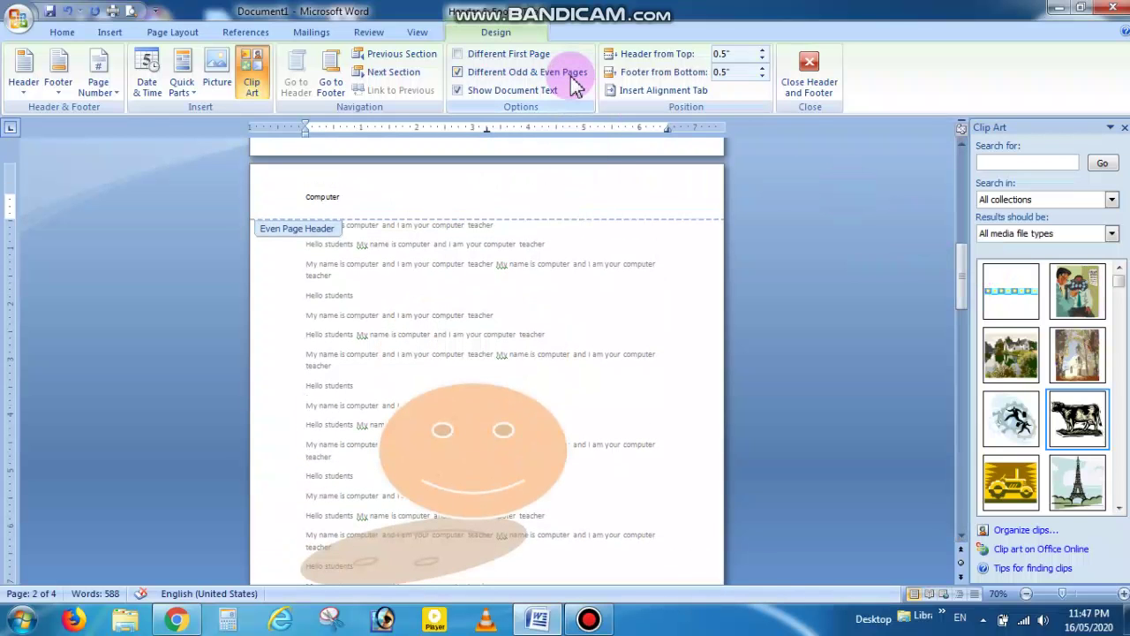
- Set the header to 0.3" from the top and the footer to 0.4" from the bottom, and close header editing
{"action": "left_click", "coordinate": [763, 77]}
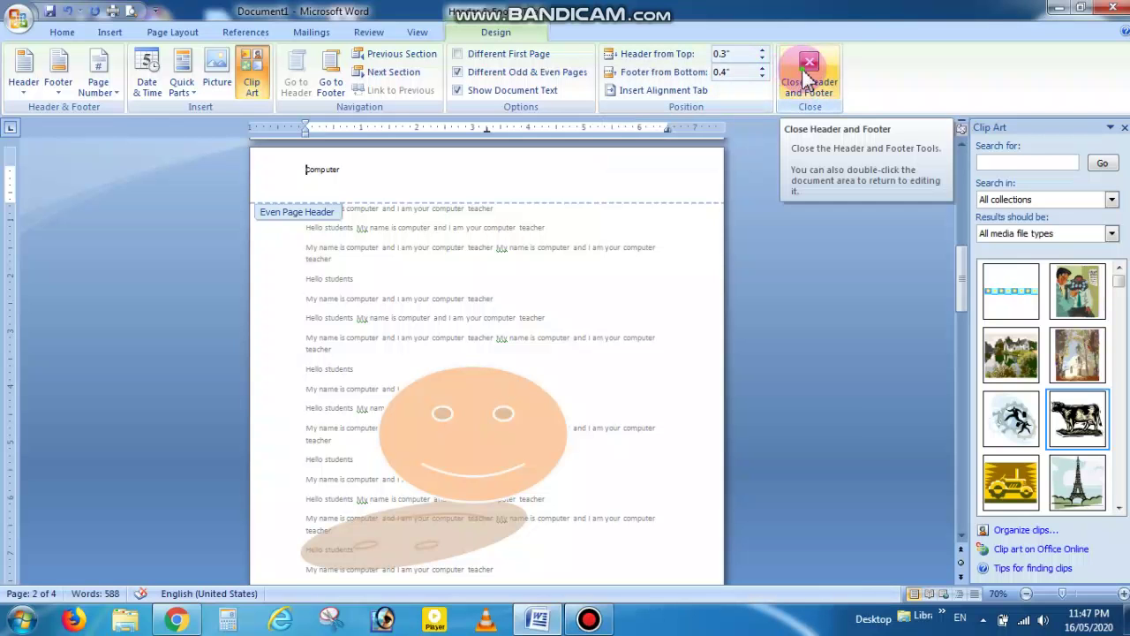
{"action": "left_click", "coordinate": [808, 77]}
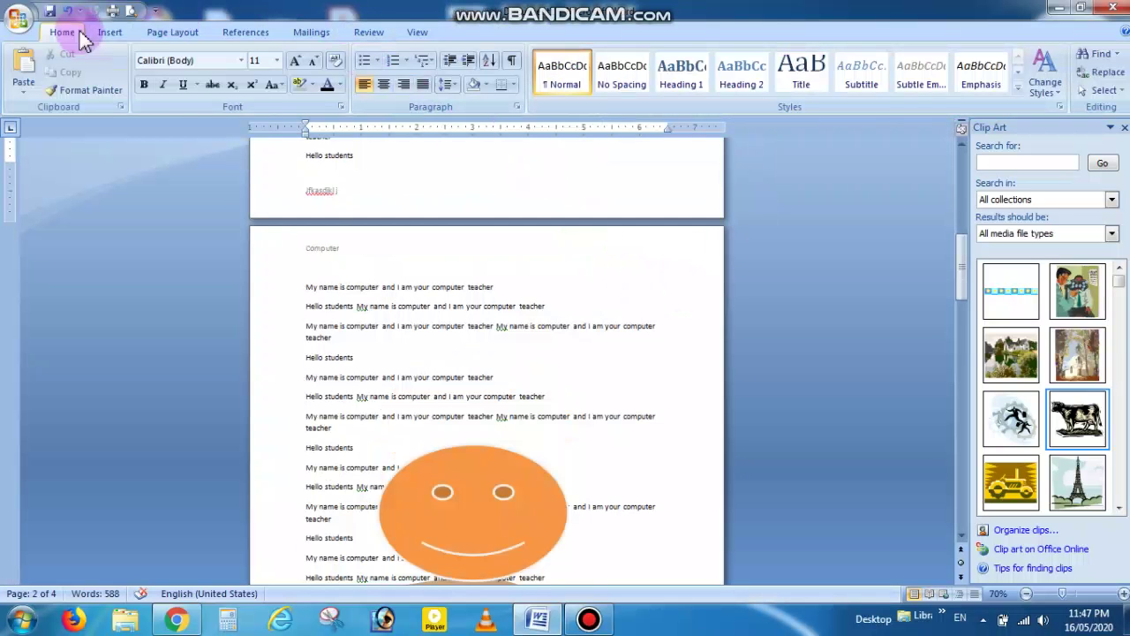
- Insert a Plain Number 1 page number at the top of the page and close header editing
{"action": "left_click", "coordinate": [109, 32]}
{"action": "left_click", "coordinate": [631, 99]}
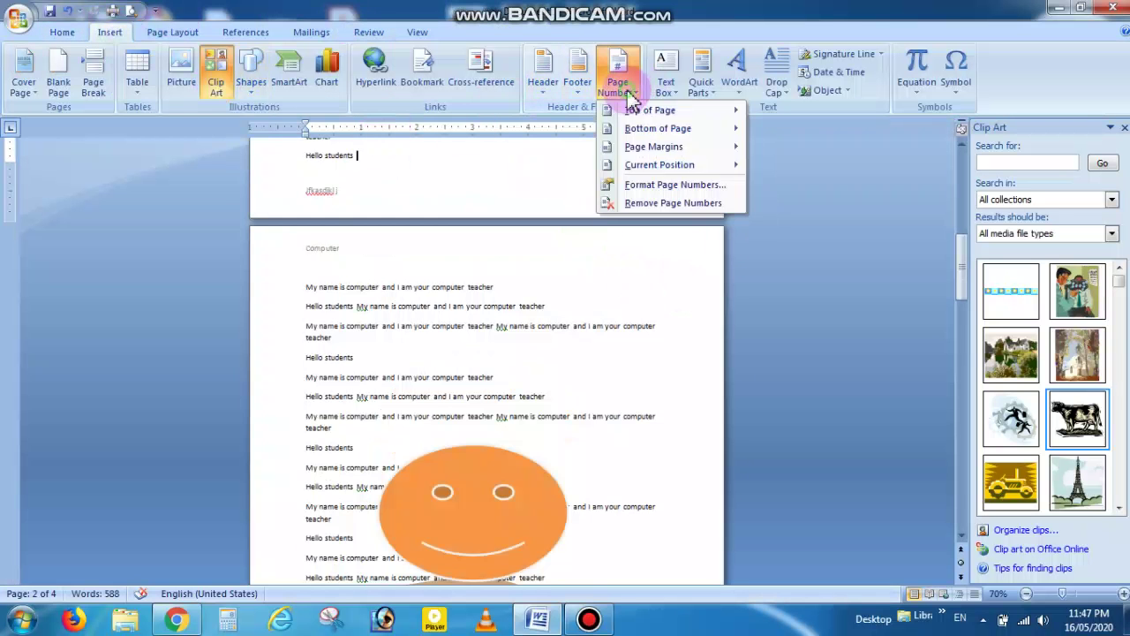
{"action": "mouse_move", "coordinate": [711, 113]}
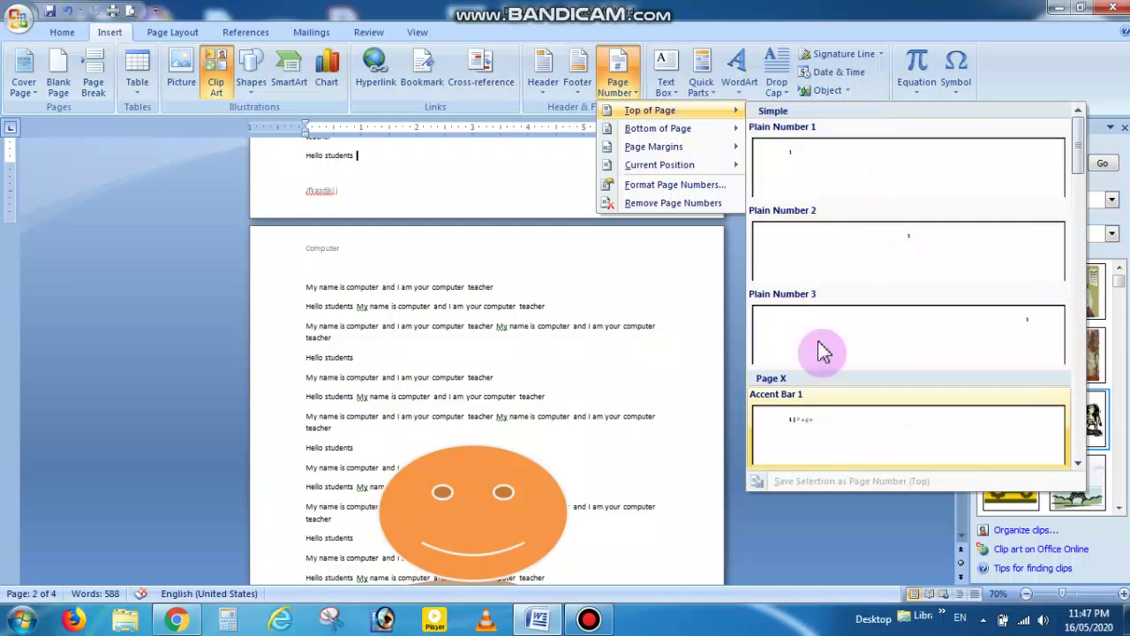
{"action": "left_click", "coordinate": [818, 174]}
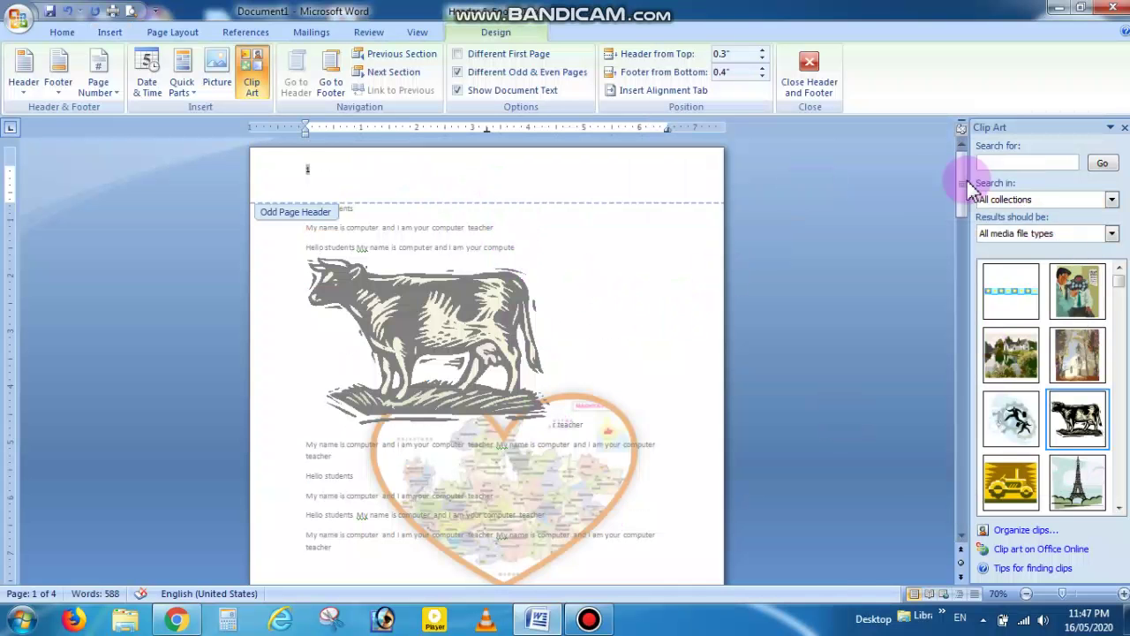
{"action": "left_click", "coordinate": [803, 80]}
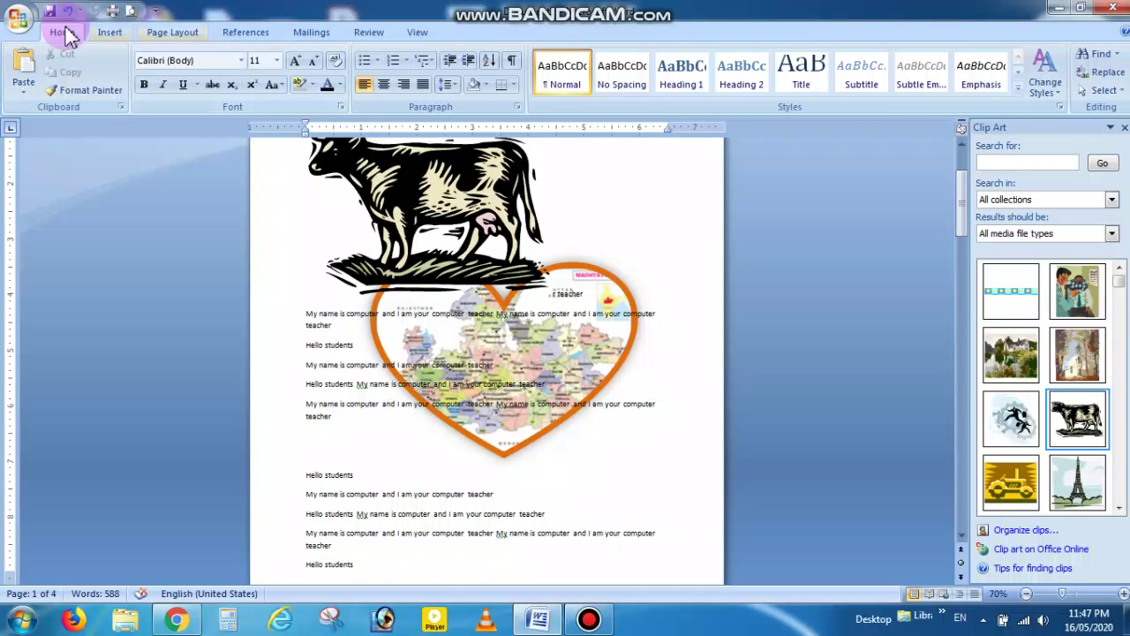
- Insert an Alphabet Quote text box and place it near the right margin of page 2, beside the smiley face
{"action": "left_click", "coordinate": [110, 32]}
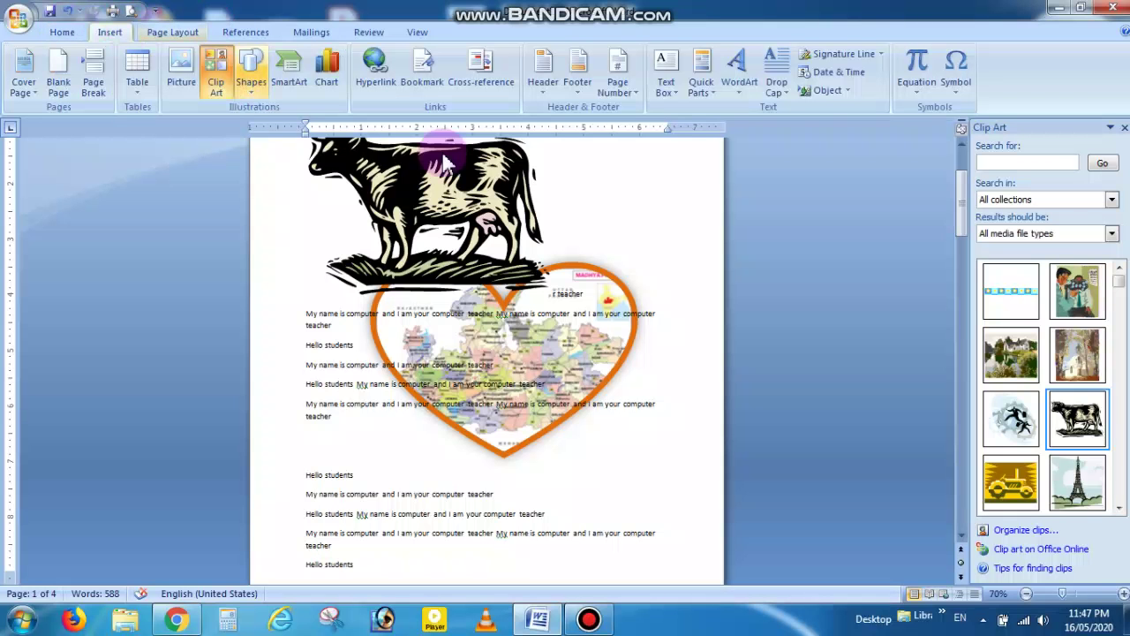
{"action": "left_click", "coordinate": [668, 92]}
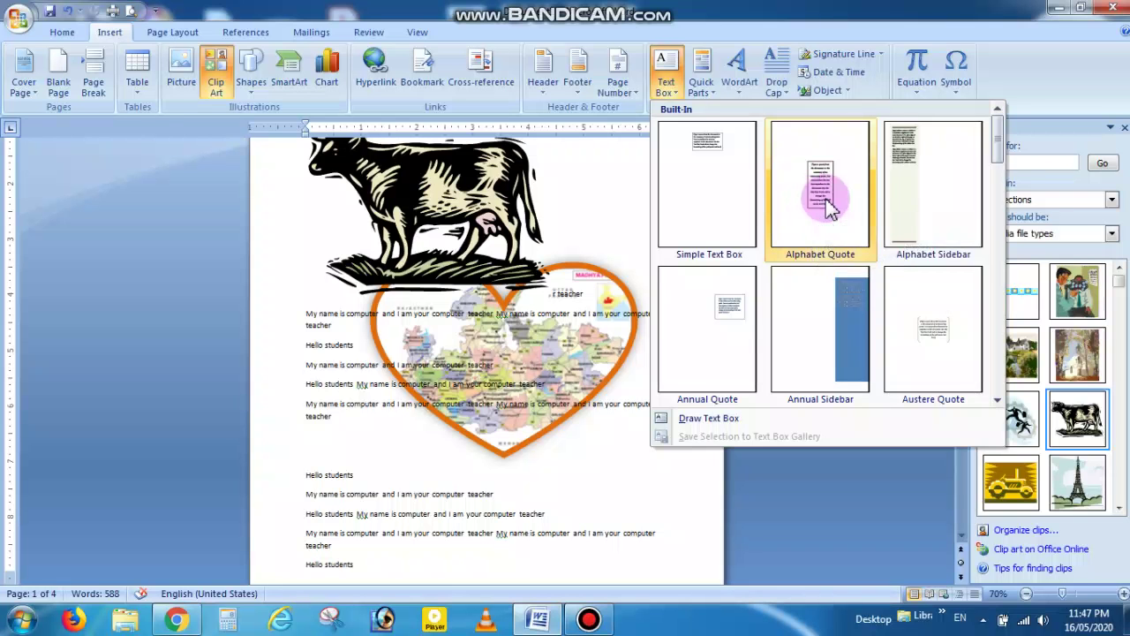
{"action": "left_click", "coordinate": [830, 205]}
{"action": "left_click_drag", "start_coordinate": [466, 159], "coordinate": [621, 284]}
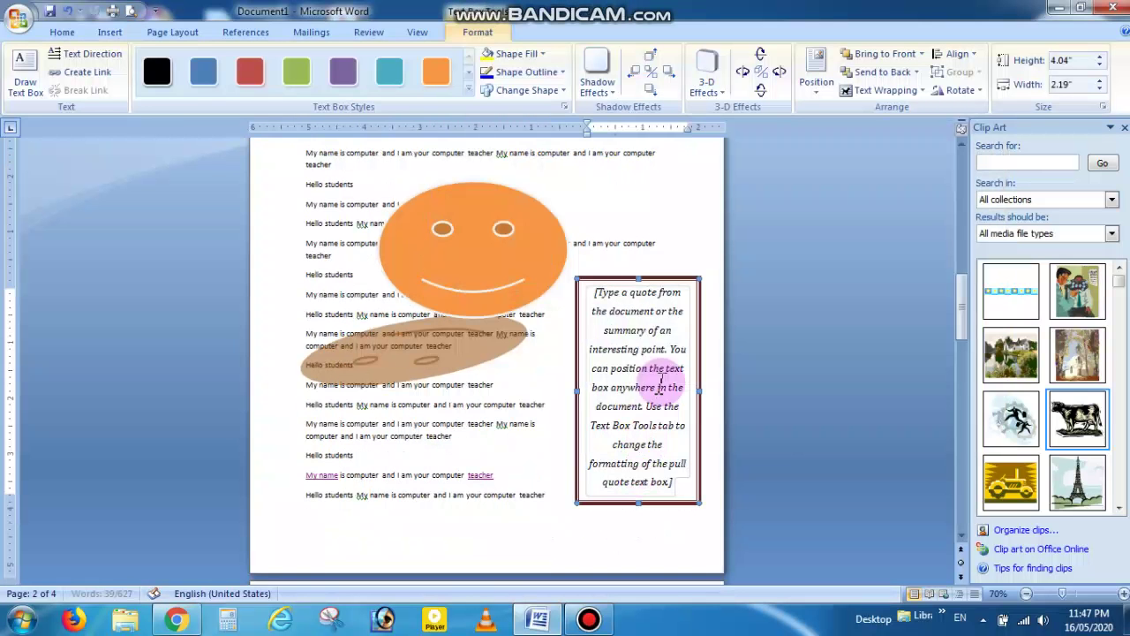
- Replace the text box's placeholder quote with the filler text "jdklfjaksjdfk jkasjdkjfaskjfk jksjdfkjasdkjf kljalksjdfkl"
{"action": "left_click", "coordinate": [651, 472]}
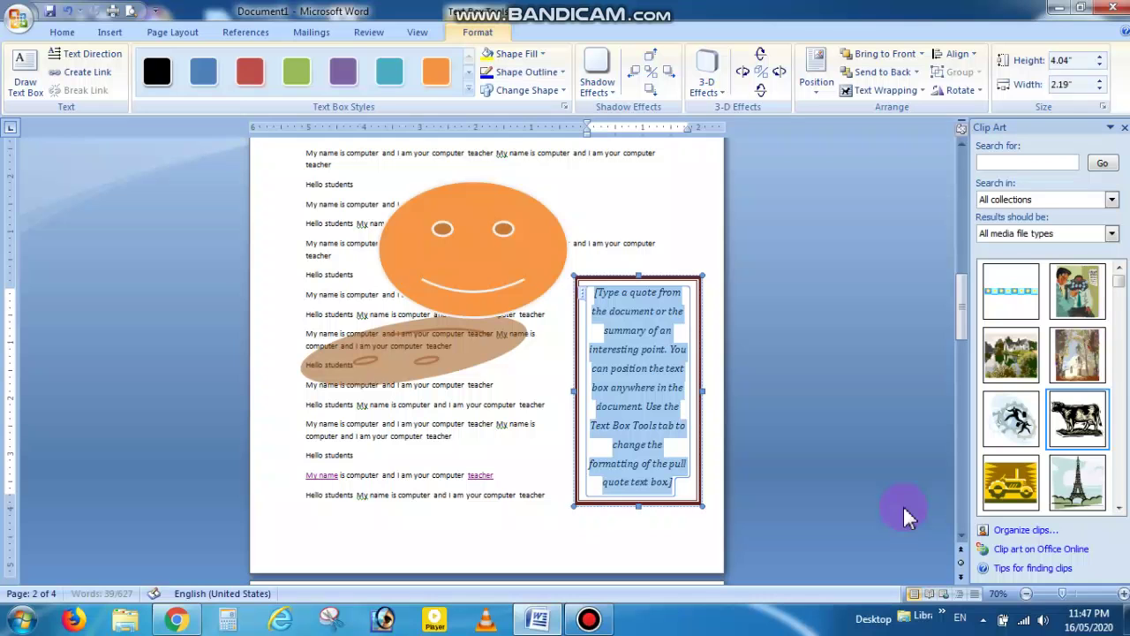
{"action": "type", "text": "jdklfjaksjdfk jkasjdkjfaskjfk jksjdfkjasdkjf kljalksjdfkl"}
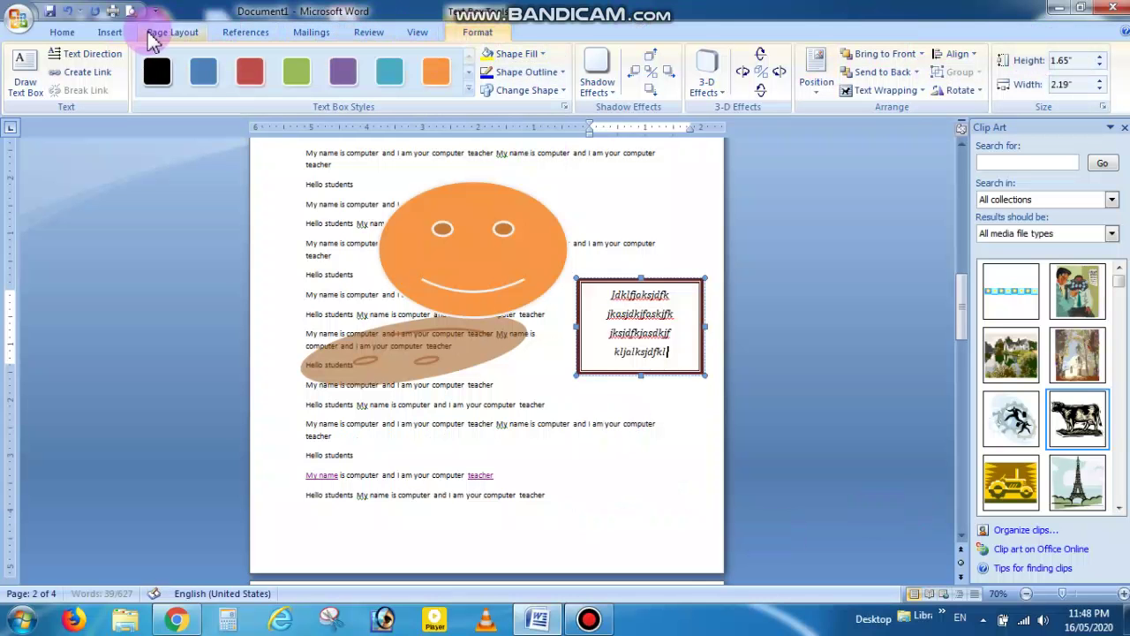
- Undo the filler text and the insertion of the quote text box
{"action": "left_click", "coordinate": [109, 33]}
{"action": "left_click", "coordinate": [655, 265]}
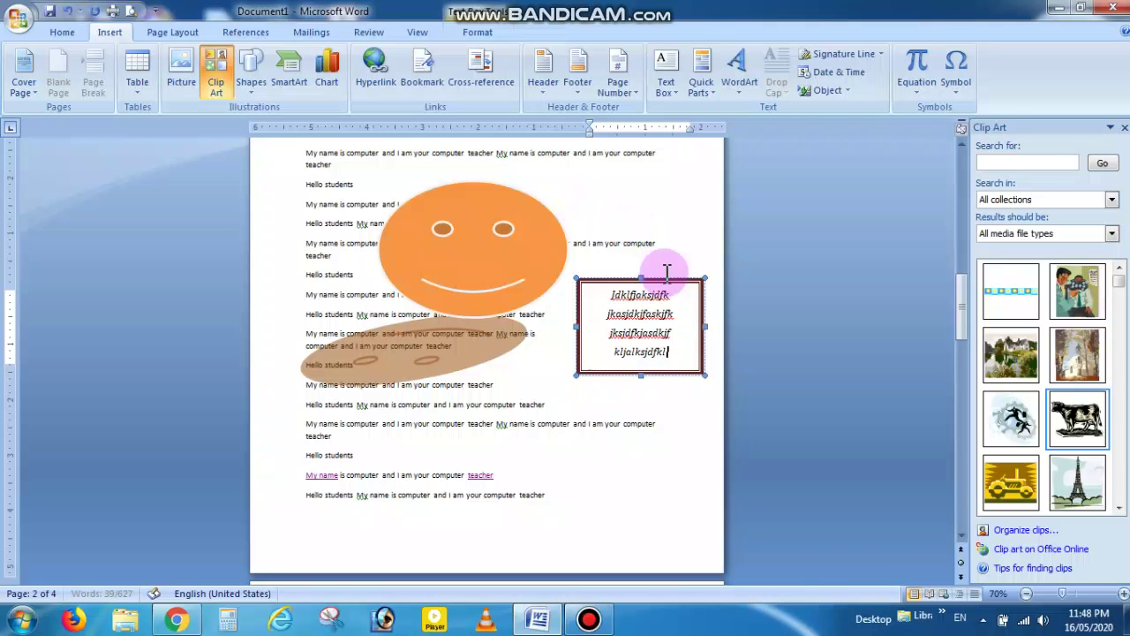
{"action": "key", "text": "ctrl+z"}
{"action": "key", "text": "ctrl+z"}
{"action": "key", "text": "ctrl+z"}
{"action": "key", "text": "ctrl+z"}
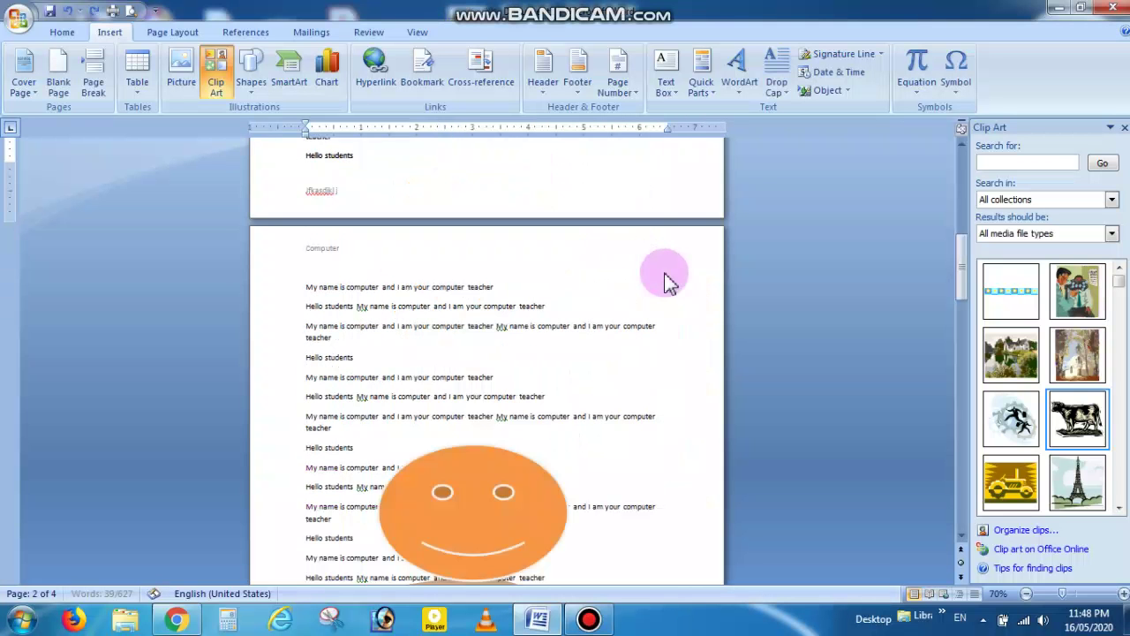
- Delete the smiley face shape on page 2 and add a blank paragraph in the text where it was
{"action": "left_click", "coordinate": [475, 477]}
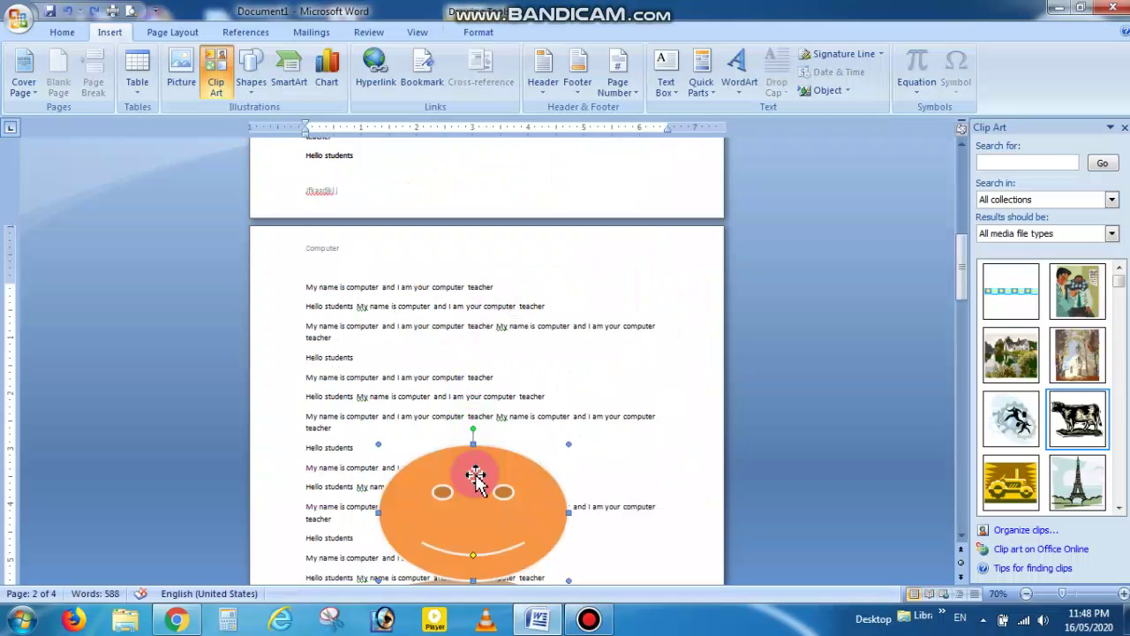
{"action": "key", "text": "Delete"}
{"action": "key", "text": "Return"}
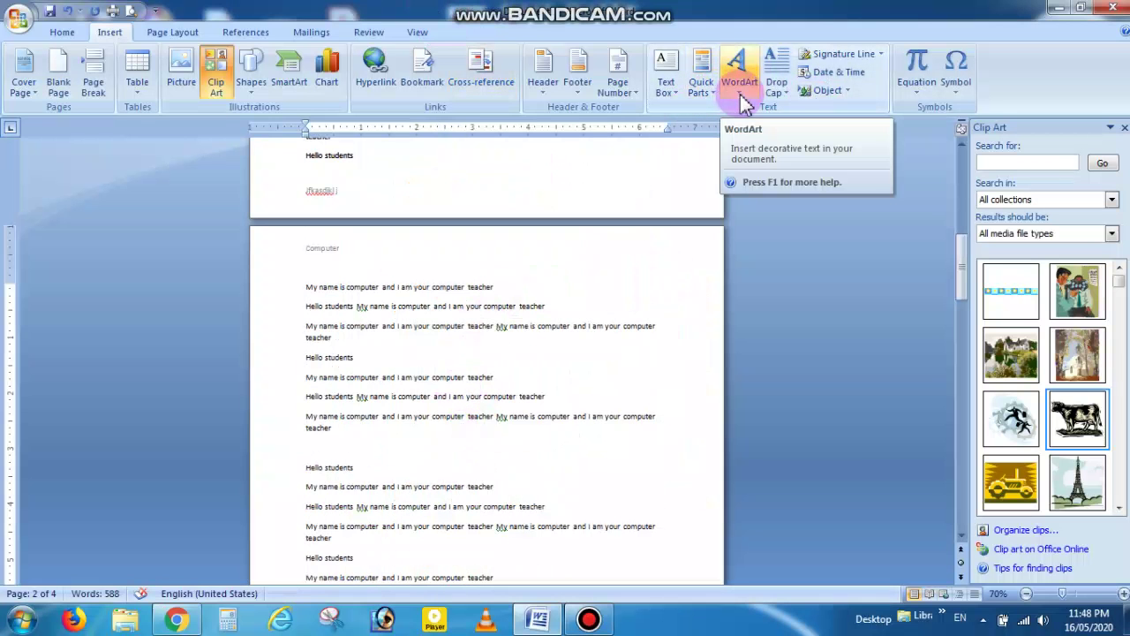
- Insert WordArt reading "computer" in the arched black WordArt style 3 at the blank line on page 2
{"action": "left_click", "coordinate": [742, 99]}
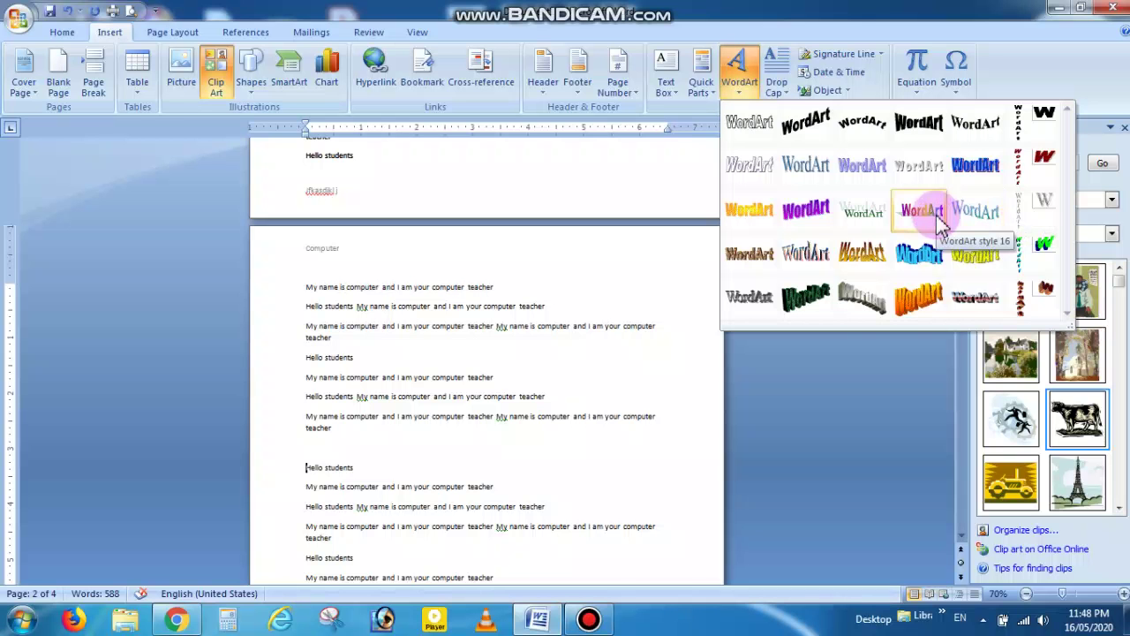
{"action": "left_click", "coordinate": [841, 333]}
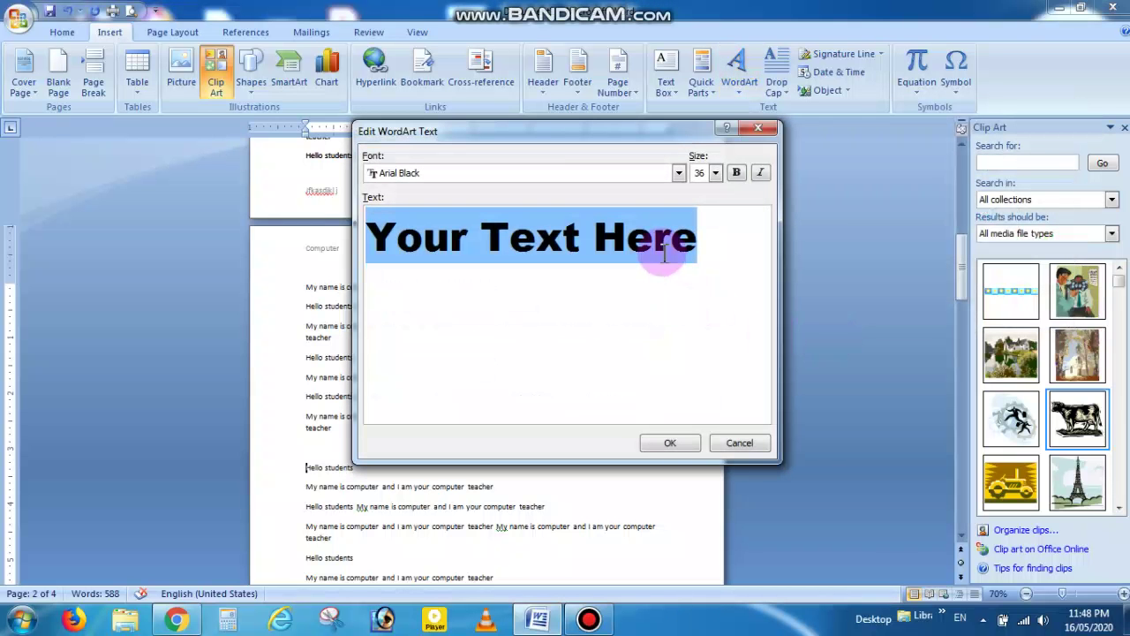
{"action": "type", "text": "computer"}
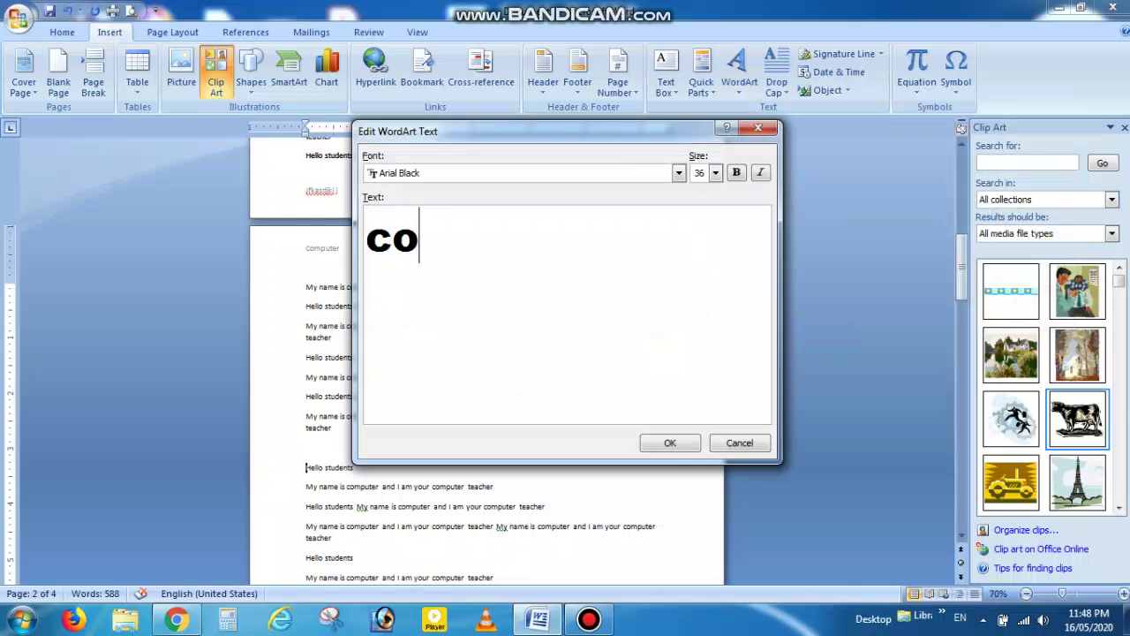
{"action": "left_click", "coordinate": [686, 443]}
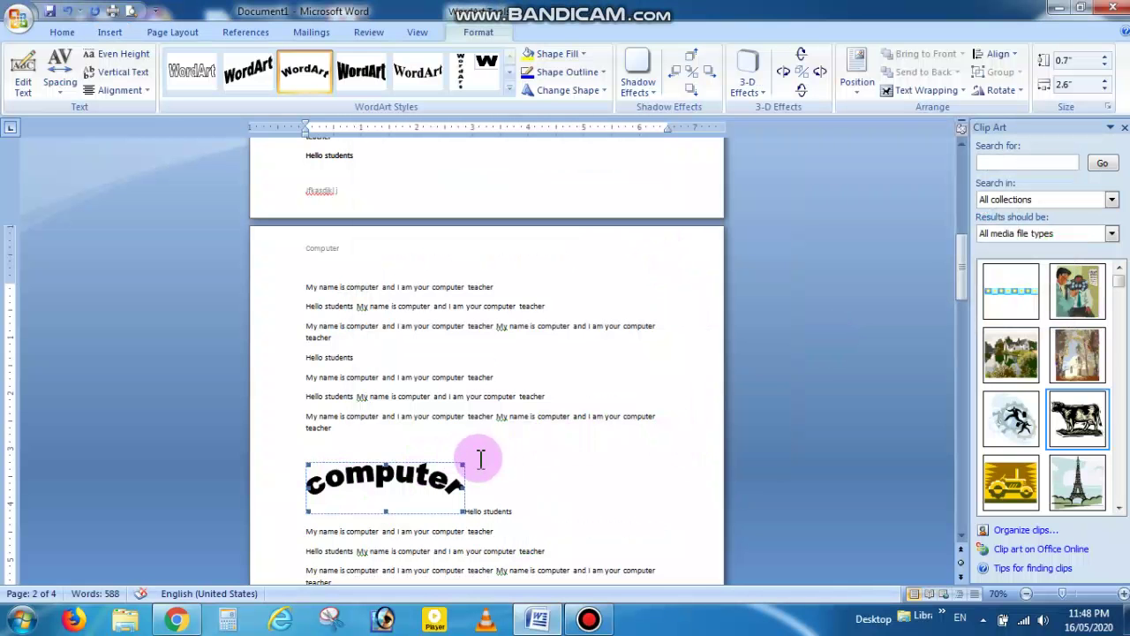
- Enlarge the "computer" WordArt to about 2.16" high and 5.99" wide, nearly filling the text width
{"action": "left_click_drag", "start_coordinate": [465, 458], "coordinate": [558, 379]}
{"action": "left_click", "coordinate": [588, 538]}
{"action": "left_click_drag", "start_coordinate": [581, 540], "coordinate": [673, 534]}
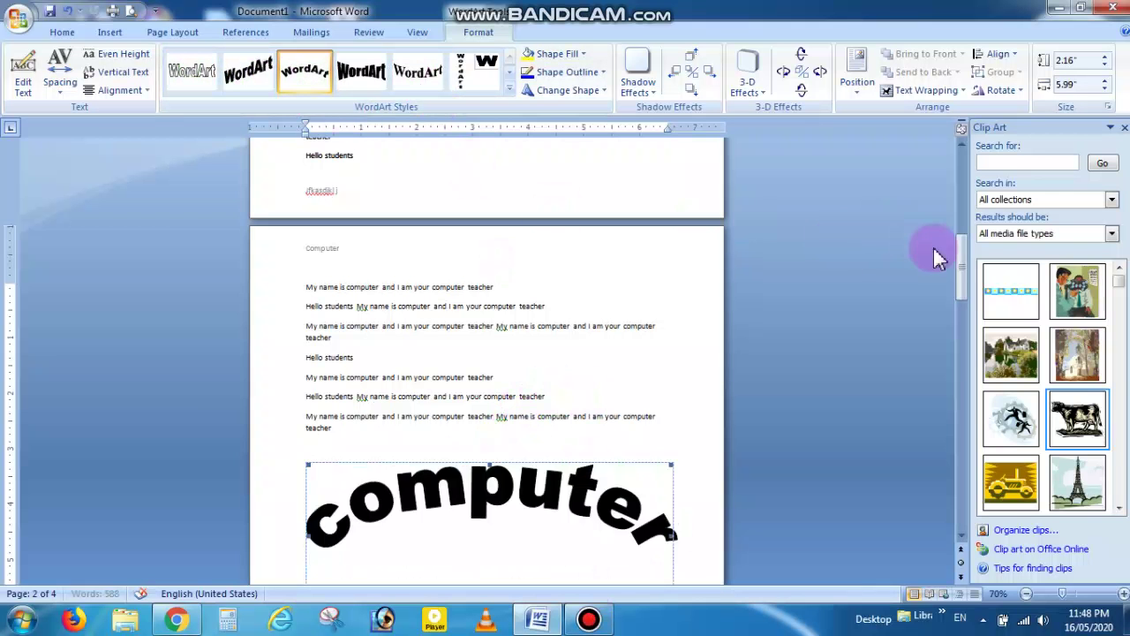
- Try the curved black and yellow styles on the "computer" WordArt, settling on the light blue WordArt style 22
{"action": "left_click_drag", "start_coordinate": [965, 247], "coordinate": [965, 278]}
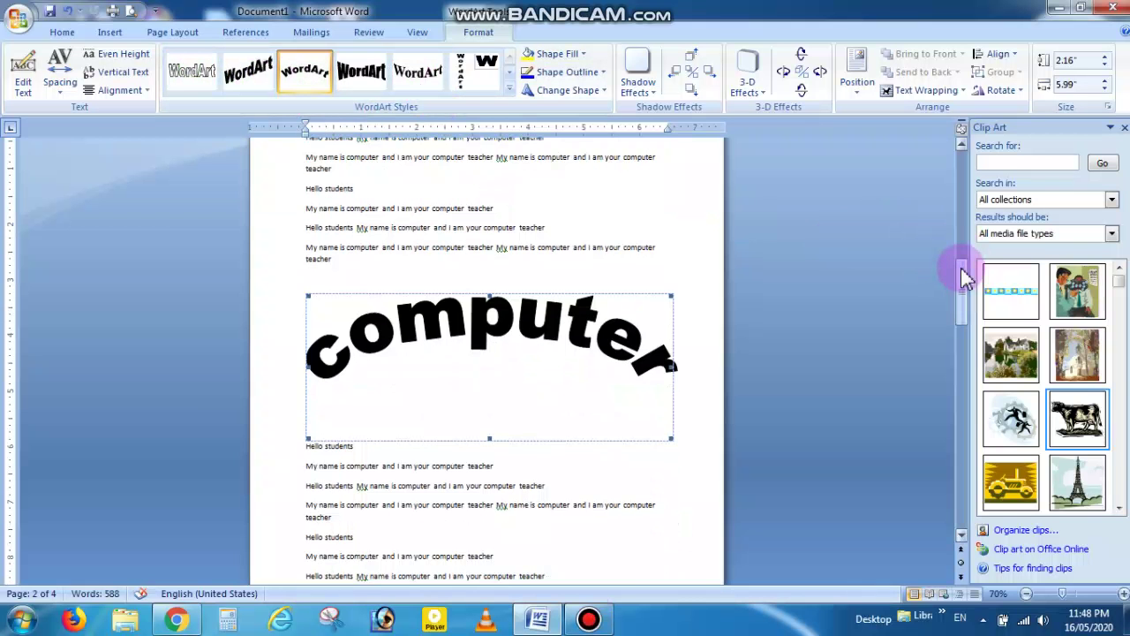
{"action": "left_click", "coordinate": [418, 70]}
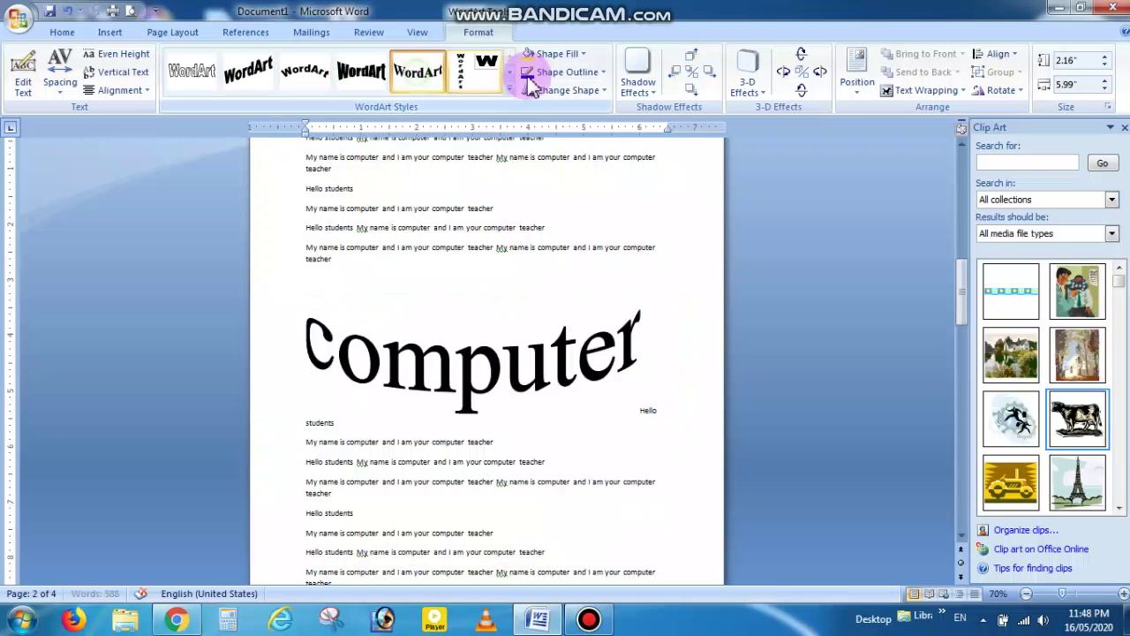
{"action": "left_click", "coordinate": [509, 74]}
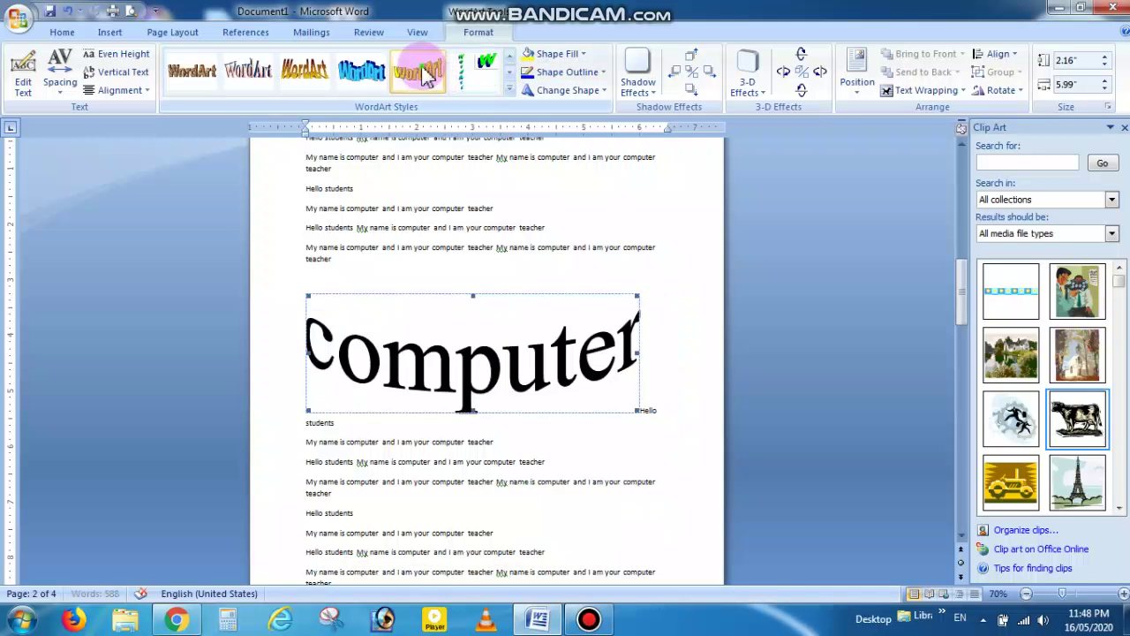
{"action": "left_click", "coordinate": [418, 71]}
{"action": "left_click", "coordinate": [380, 74]}
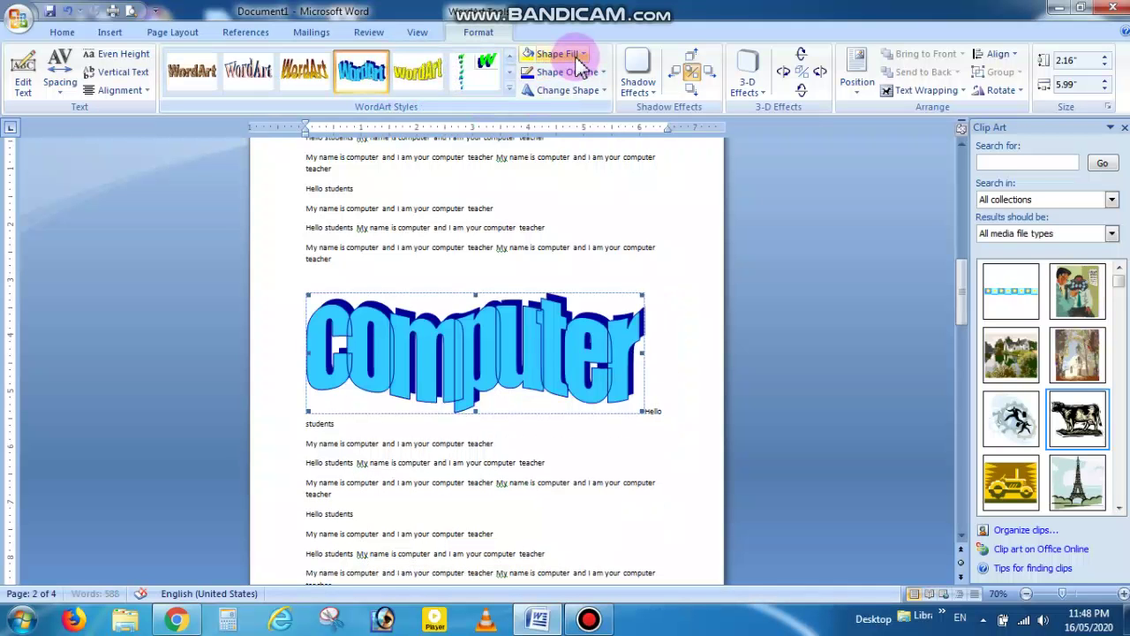
- Fill the "computer" WordArt with light red and change its shape to a double-wave warp
{"action": "left_click", "coordinate": [577, 57]}
{"action": "left_click", "coordinate": [599, 119]}
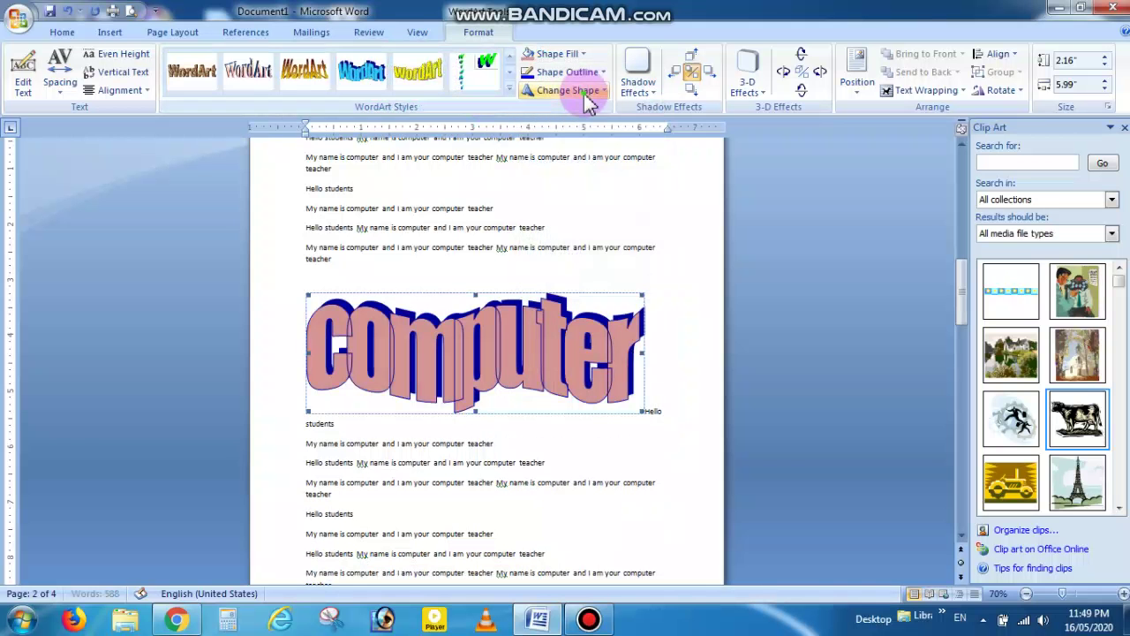
{"action": "left_click", "coordinate": [583, 92]}
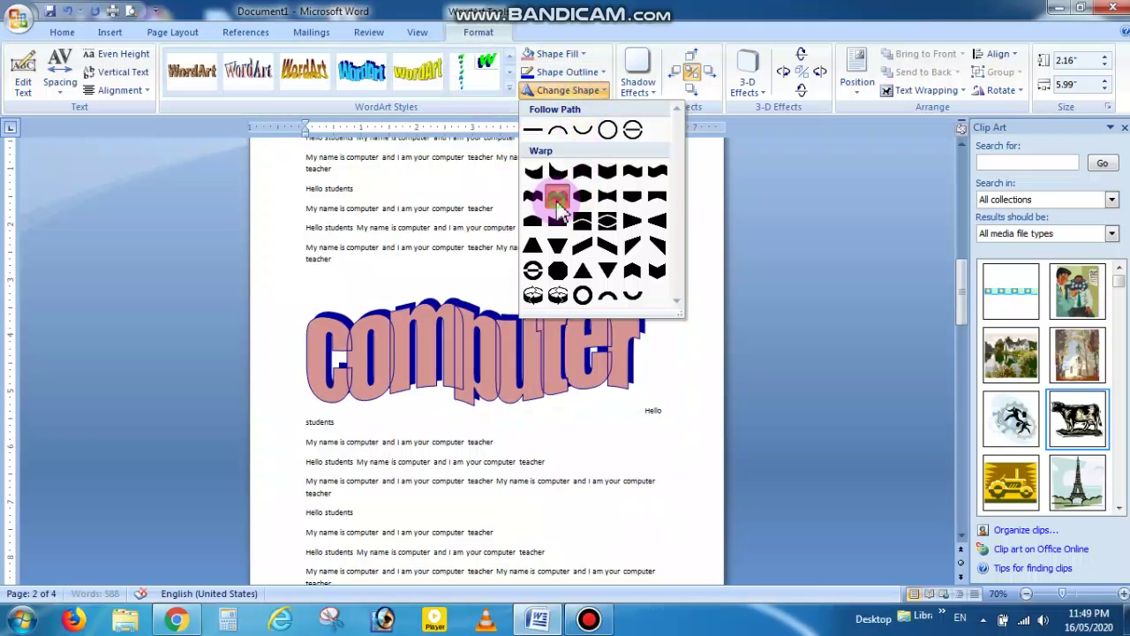
{"action": "left_click", "coordinate": [558, 199]}
- Set the outline of the "computer" WordArt to an orange theme colour
{"action": "left_click", "coordinate": [566, 92]}
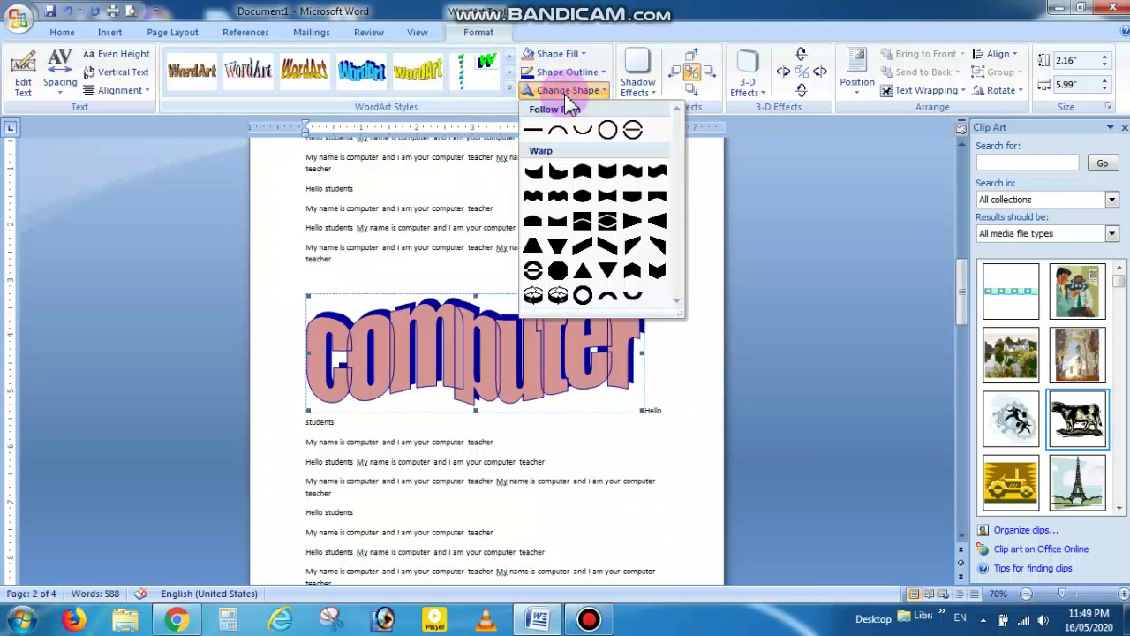
{"action": "left_click", "coordinate": [565, 72]}
{"action": "left_click", "coordinate": [565, 72]}
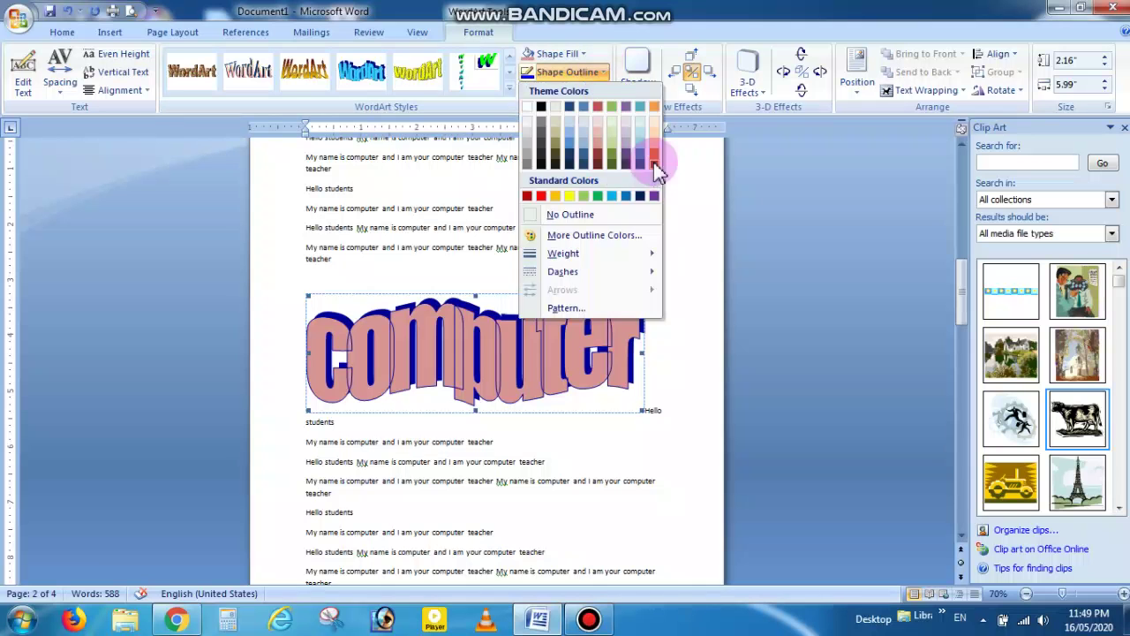
{"action": "left_click", "coordinate": [653, 161]}
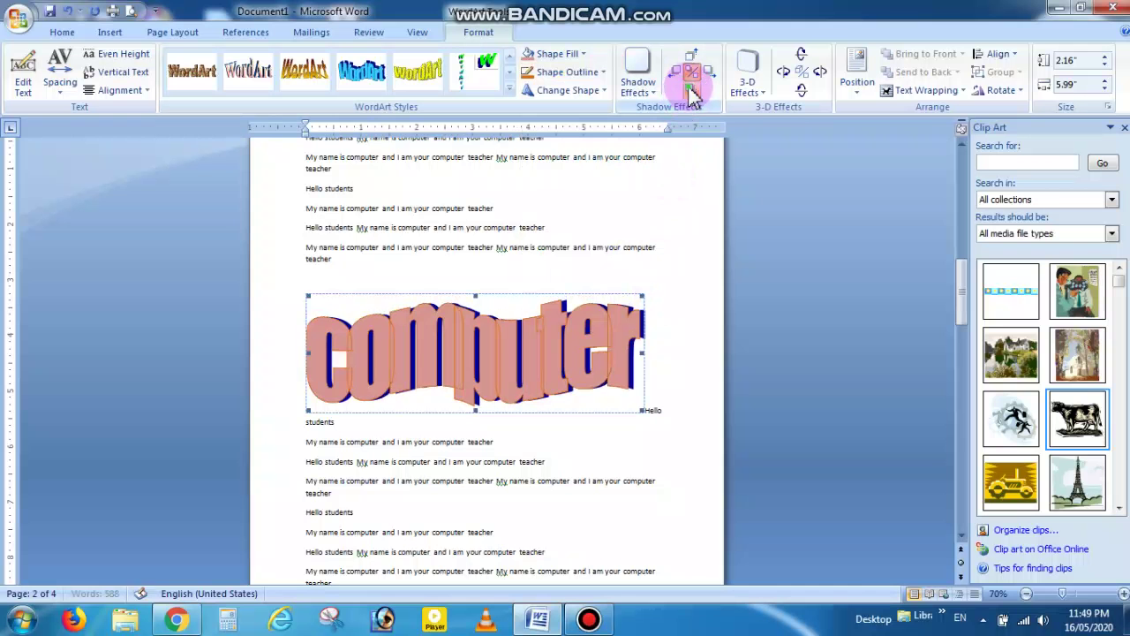
- Apply a downward perspective 3-D effect to the "computer" WordArt and set its character spacing to Loose
{"action": "left_click", "coordinate": [748, 81]}
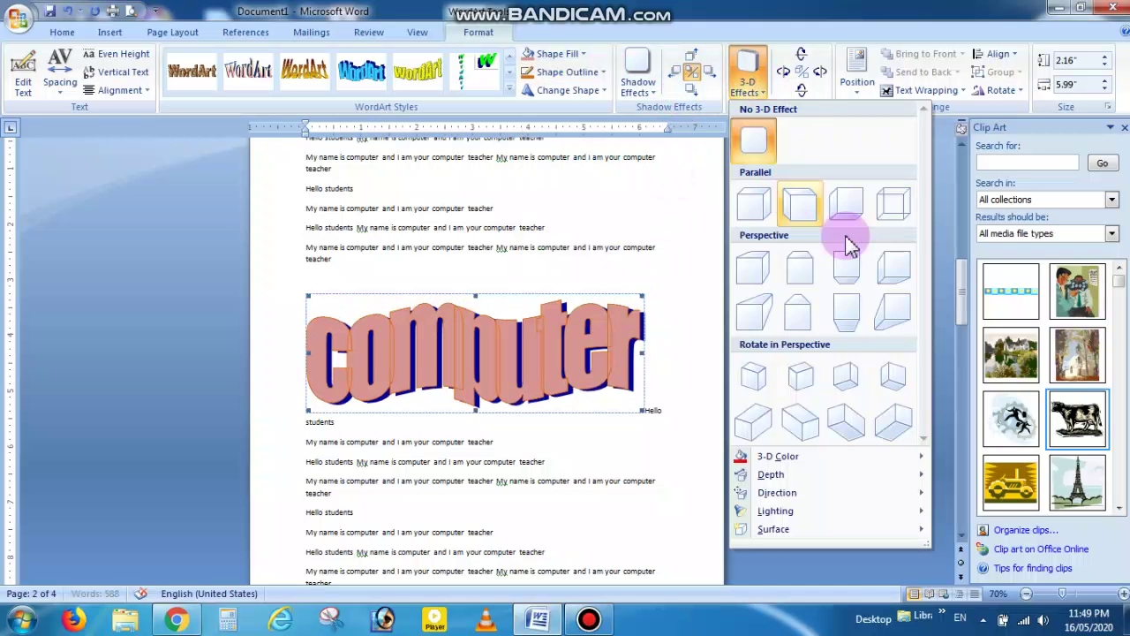
{"action": "left_click", "coordinate": [861, 330]}
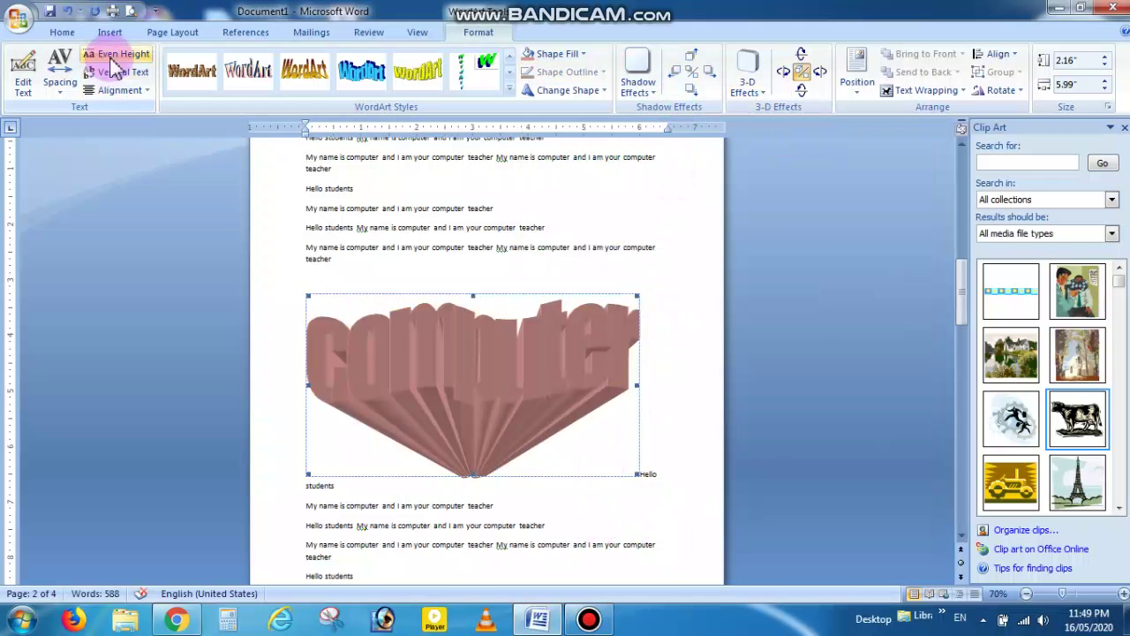
{"action": "left_click", "coordinate": [59, 76]}
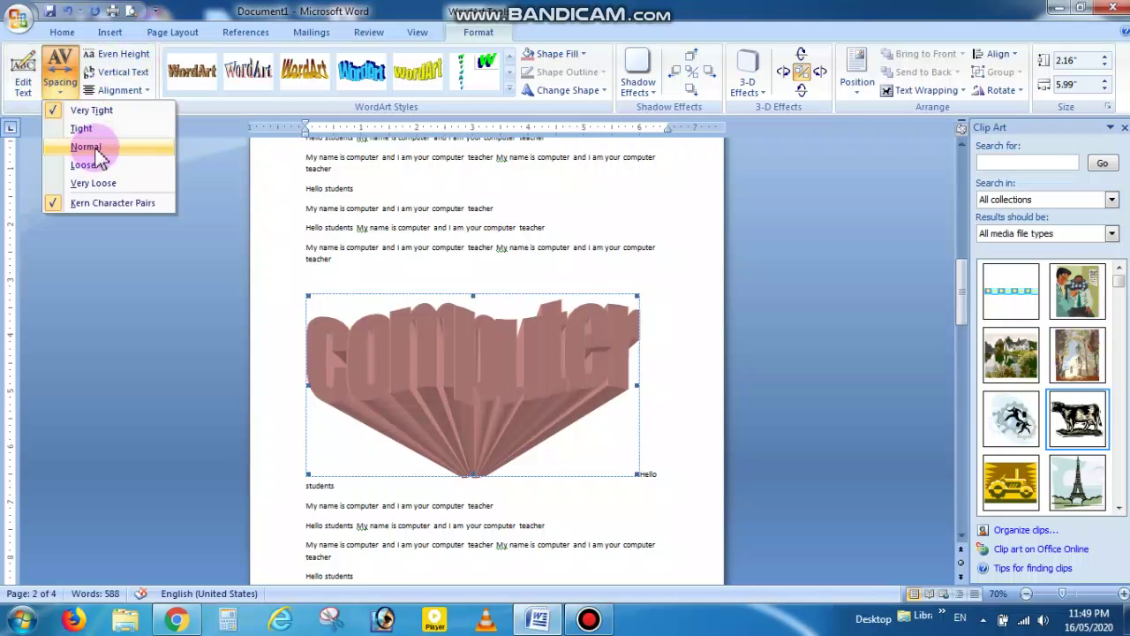
{"action": "left_click", "coordinate": [99, 167]}
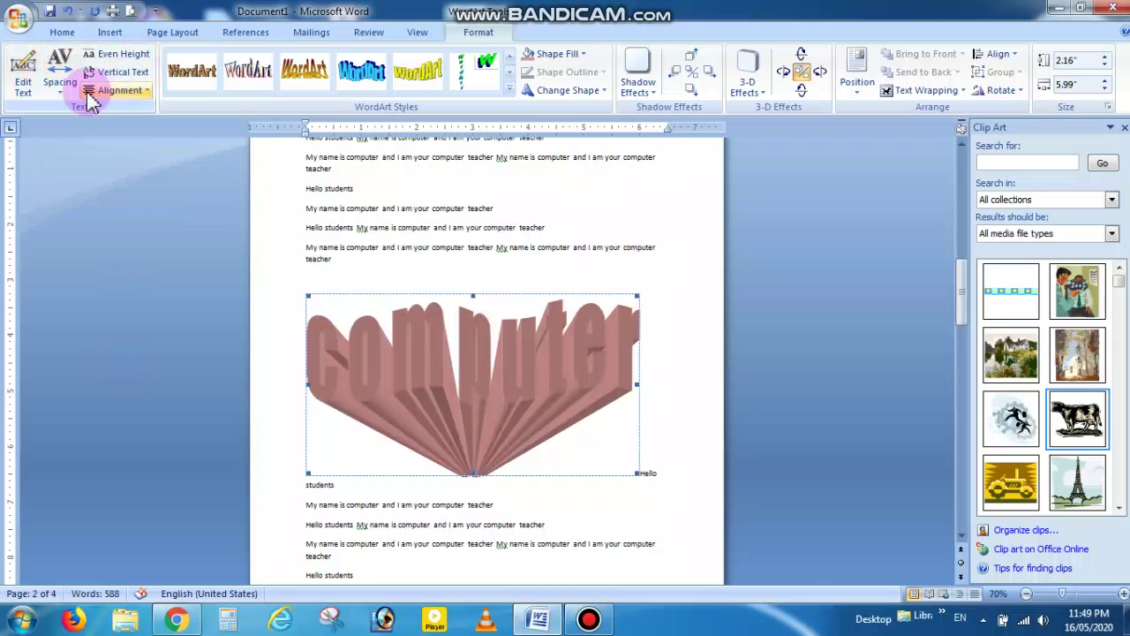
- Open the text and font settings of the "computer" WordArt for viewing, and leave them without making changes
{"action": "left_click", "coordinate": [24, 87]}
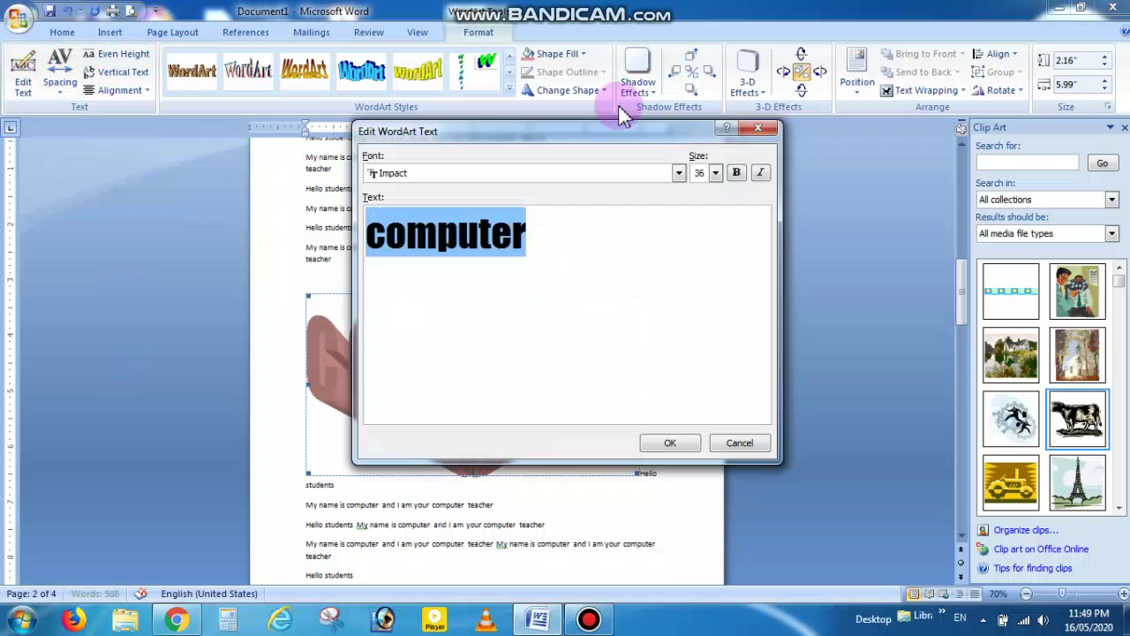
{"action": "left_click", "coordinate": [772, 130]}
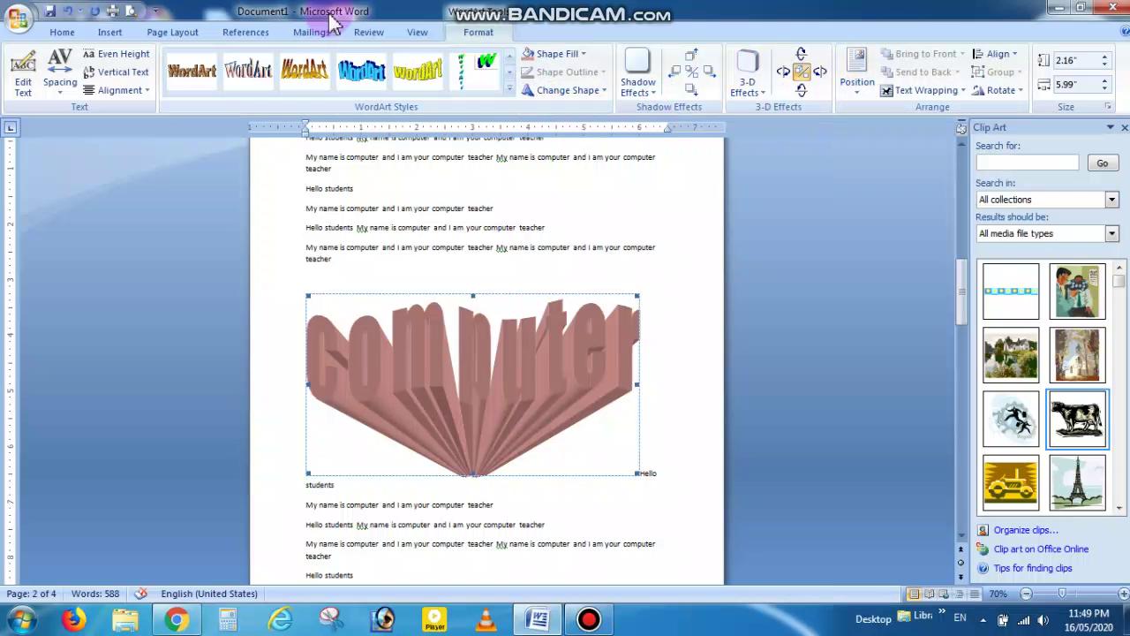
- Insert a second WordArt in blue style 11 with the default text "Your Text Here" and enlarge it to about 1.28" by 6.76"
{"action": "left_click", "coordinate": [110, 32]}
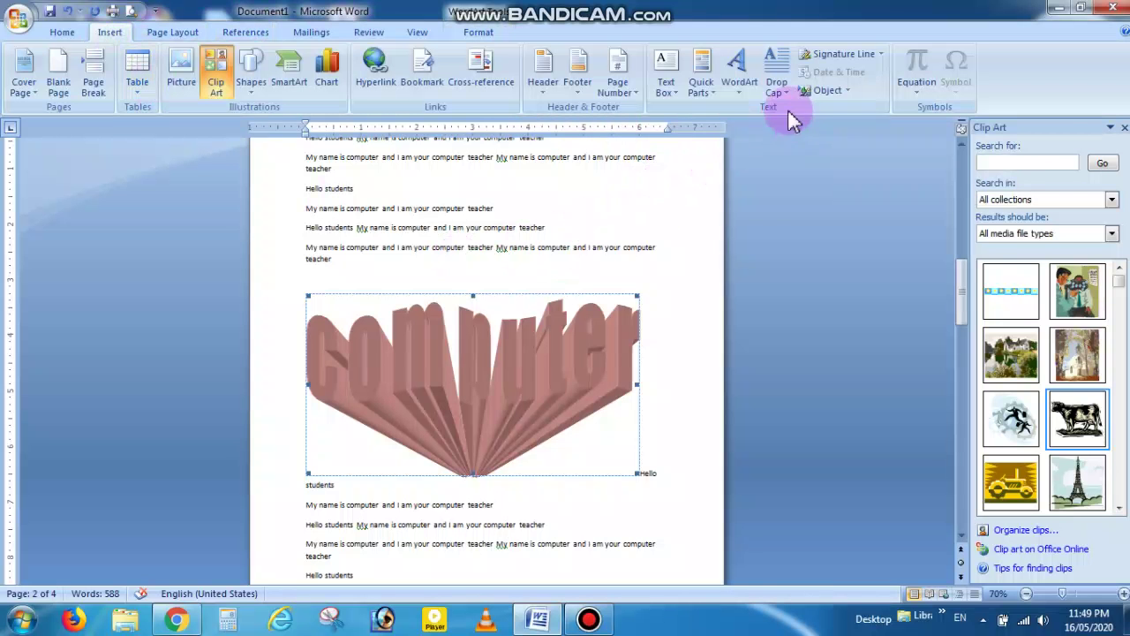
{"action": "left_click", "coordinate": [733, 77]}
{"action": "left_click", "coordinate": [972, 166]}
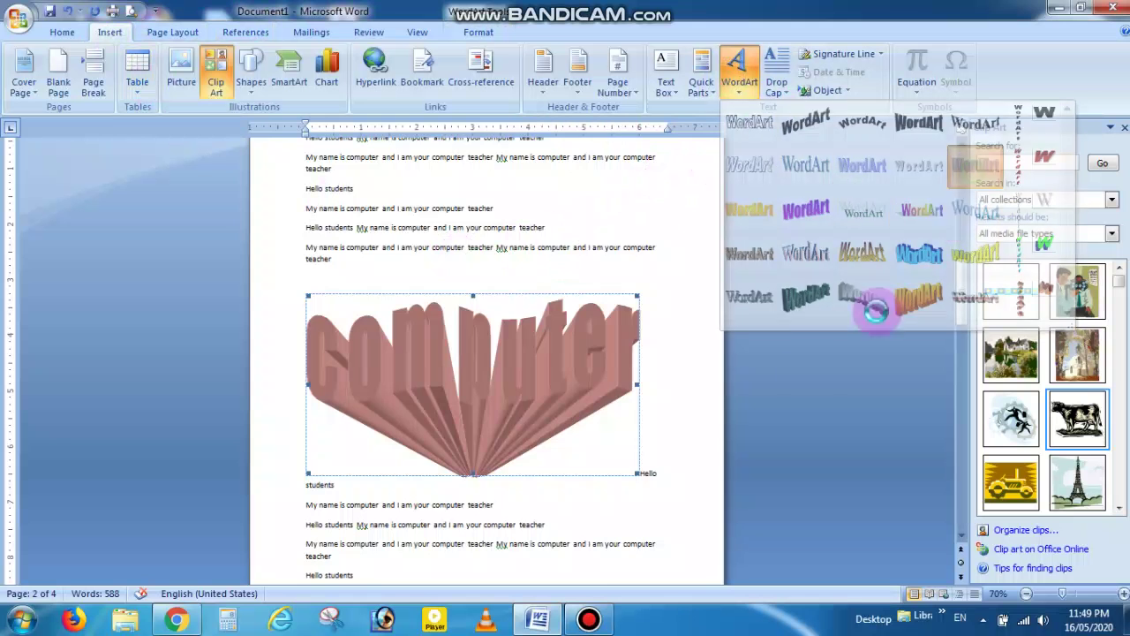
{"action": "left_click", "coordinate": [671, 444]}
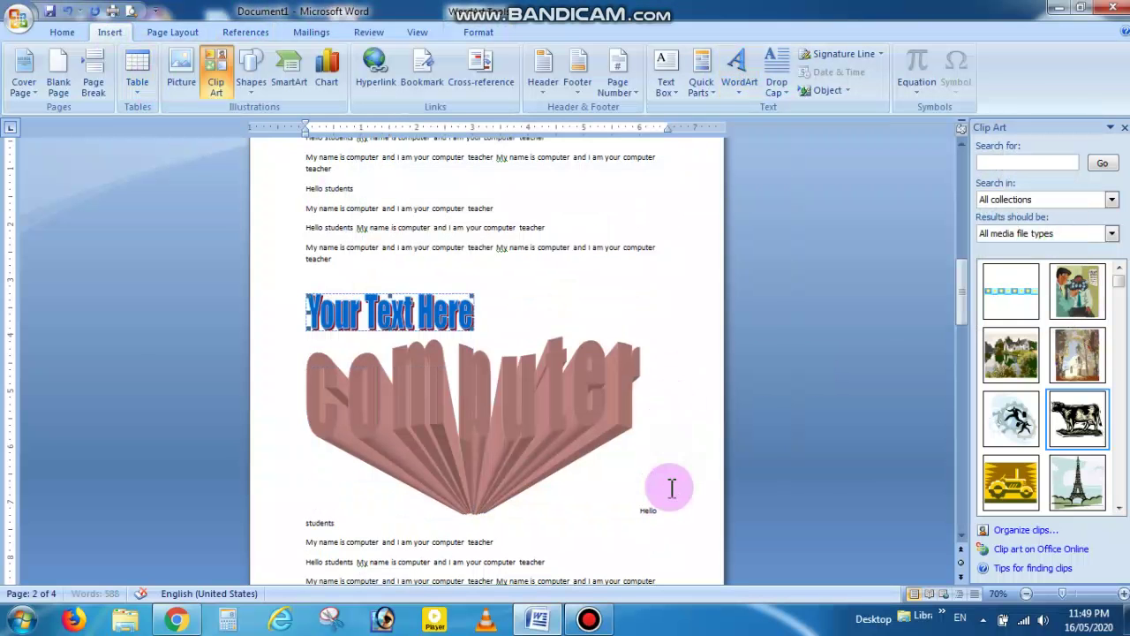
{"action": "left_click_drag", "start_coordinate": [470, 289], "coordinate": [681, 302]}
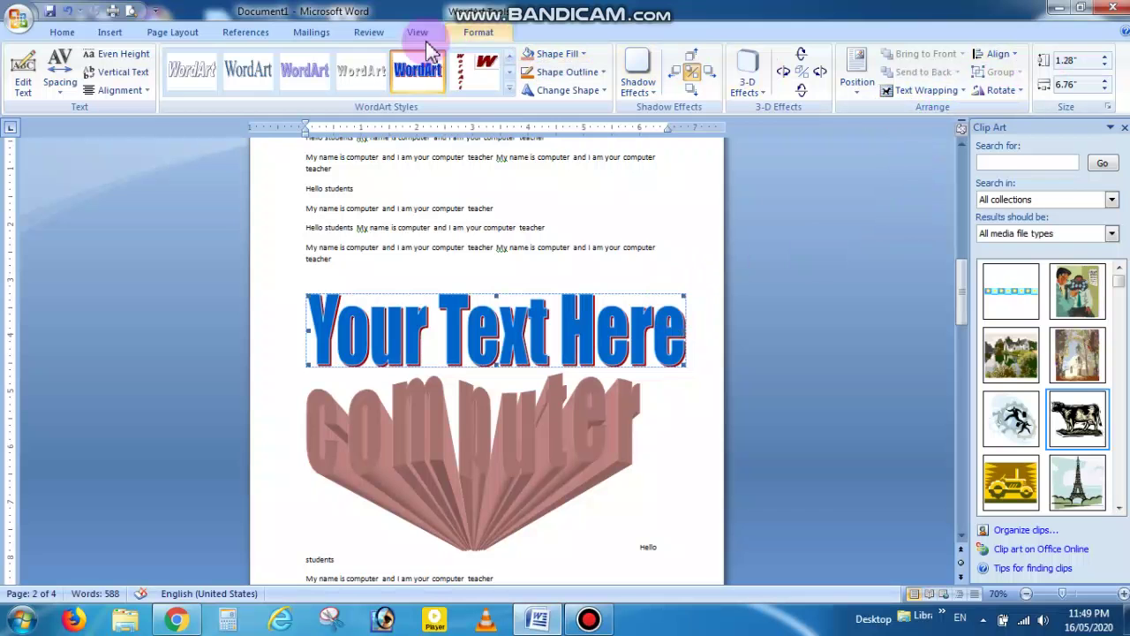
- Select the "My name is computer" paragraph and the "Hello students" paragraph below it, above the blue WordArt
{"action": "left_click", "coordinate": [106, 31]}
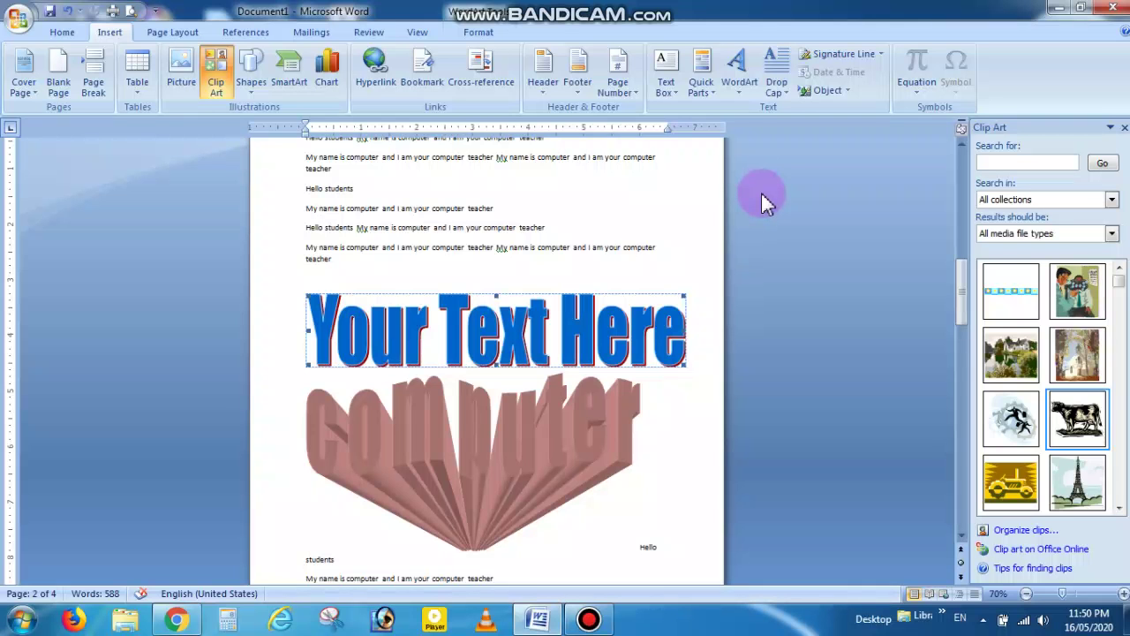
{"action": "left_click_drag", "start_coordinate": [309, 209], "coordinate": [618, 235]}
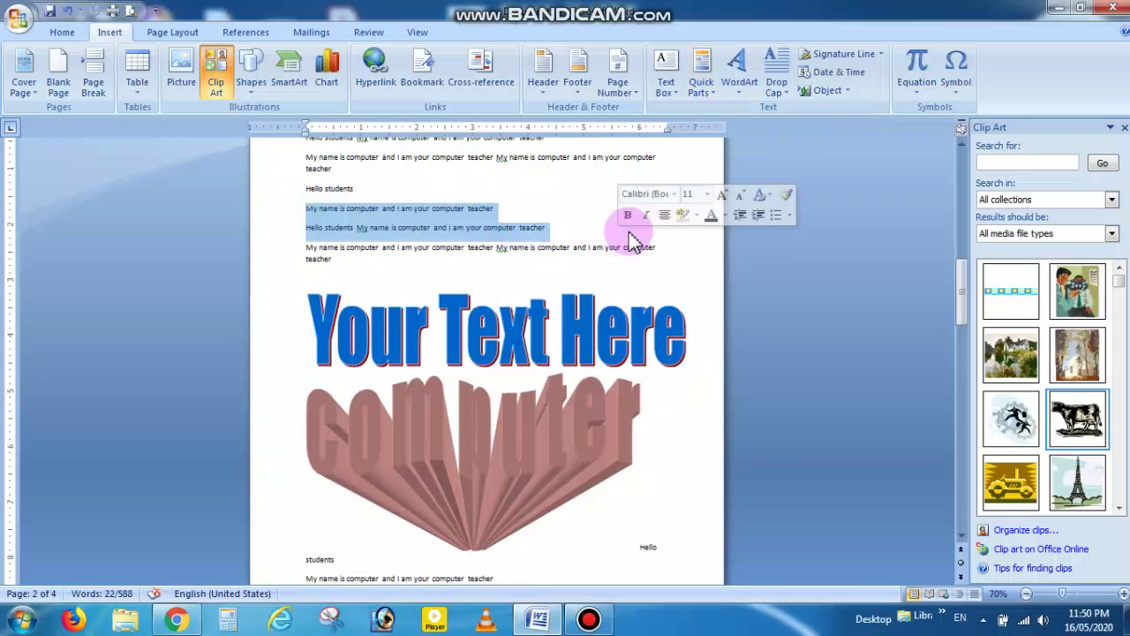